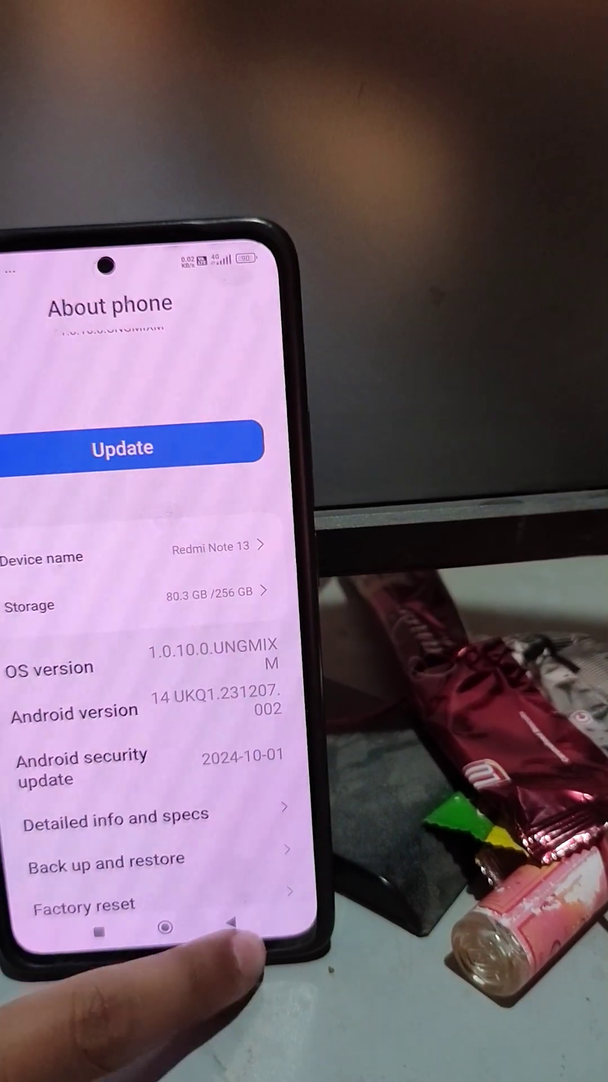
Back out from About phone to the home screen, briefly opening and leaving the dialer.
click(230, 924)
click(230, 923)
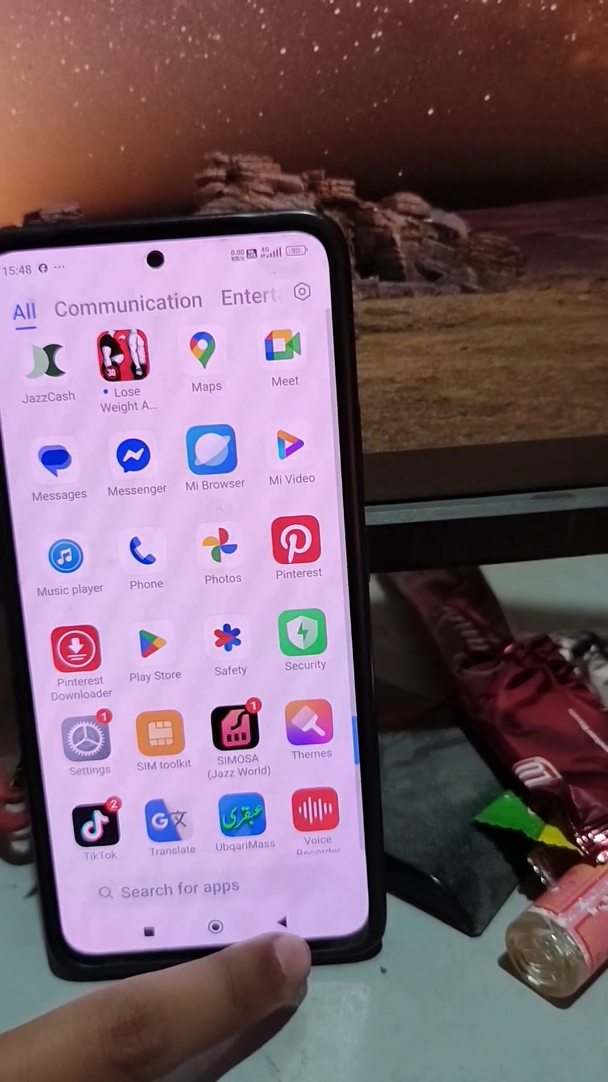
click(231, 923)
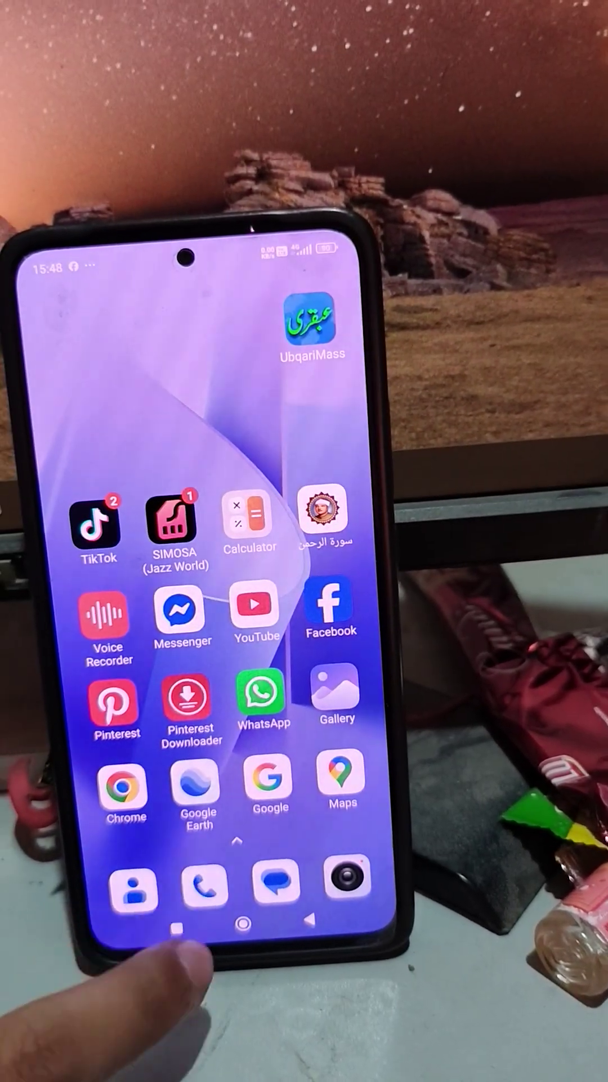
click(161, 929)
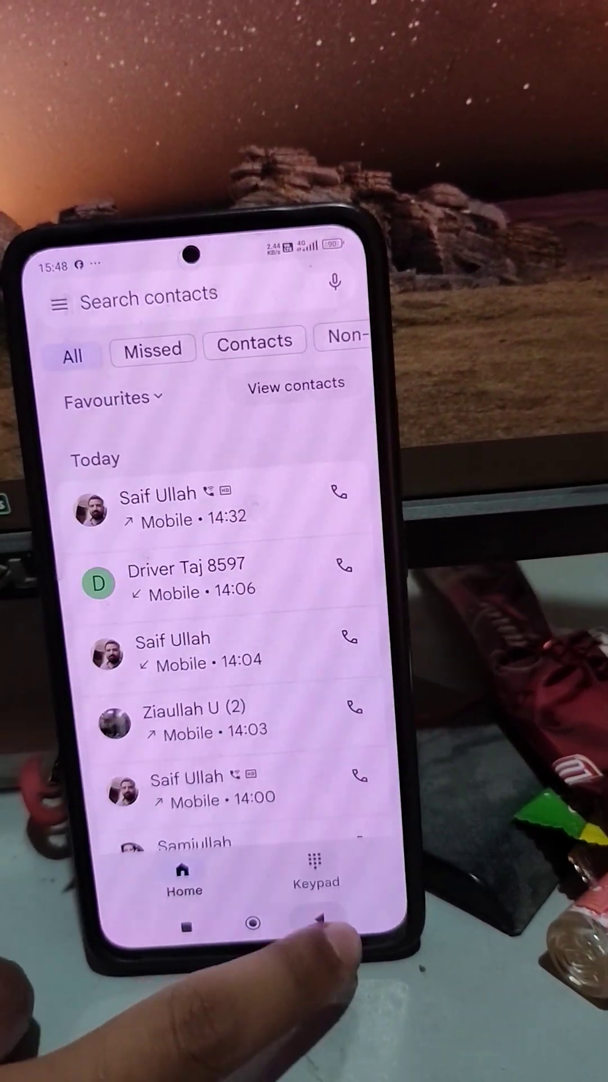
click(351, 914)
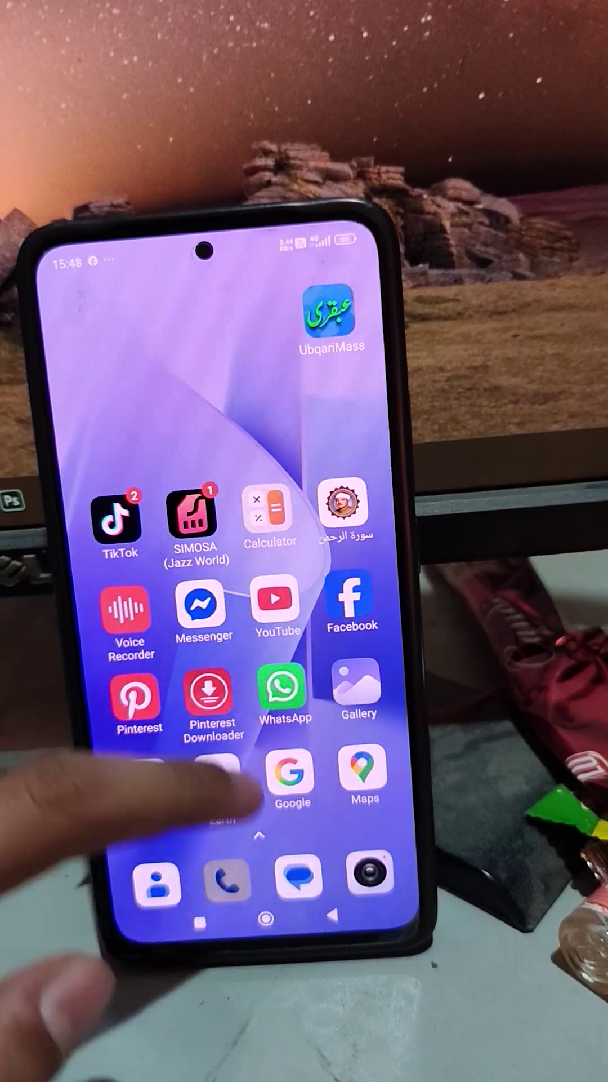
Open the About phone page in Settings from the app drawer.
drag(246, 845, 245, 508)
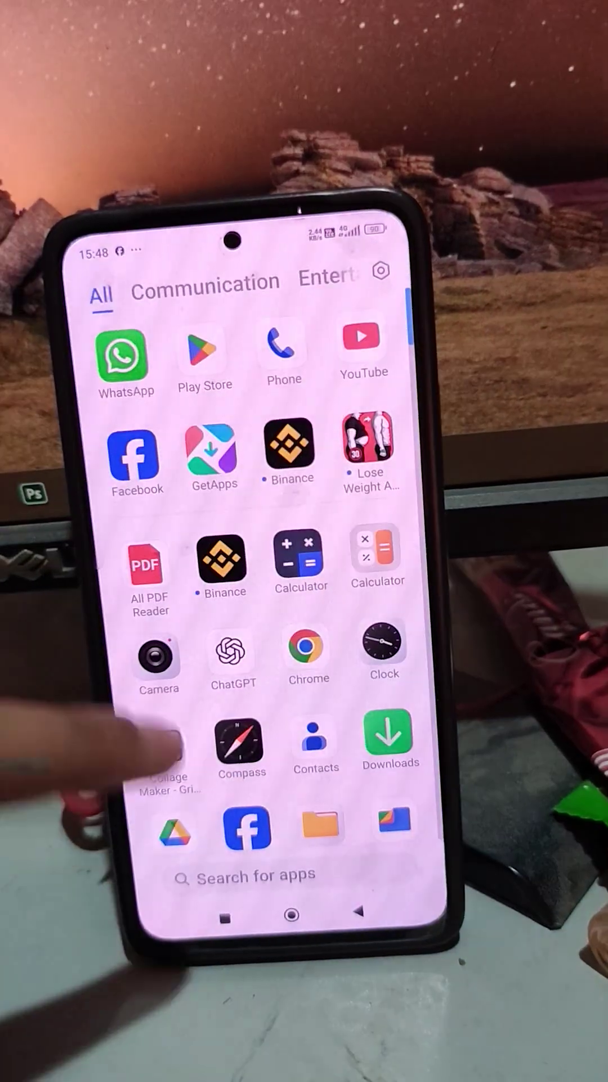
scroll(228, 591, down, 5)
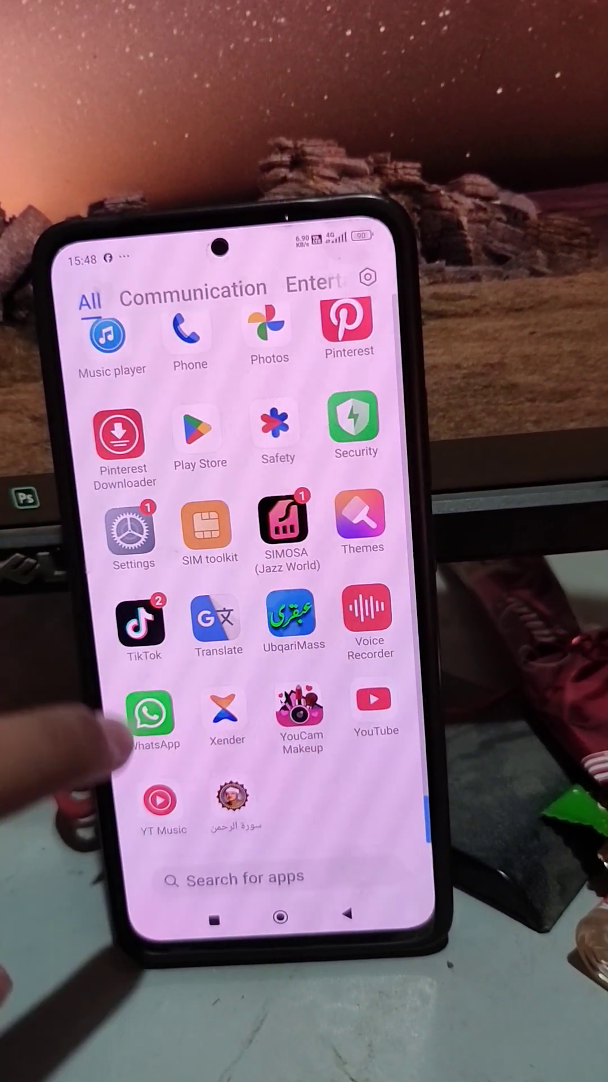
click(125, 534)
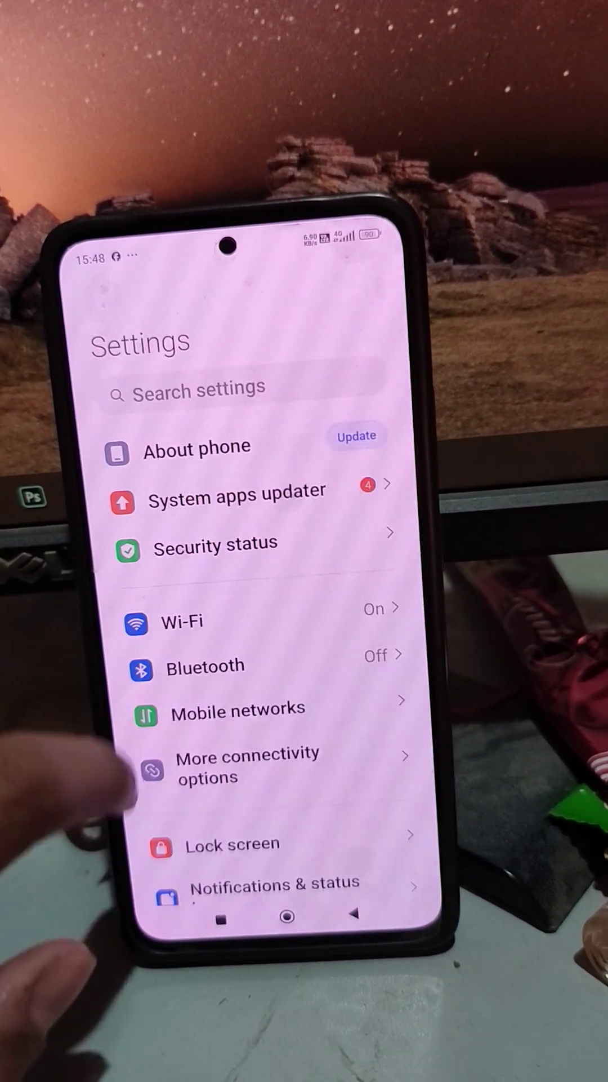
click(169, 452)
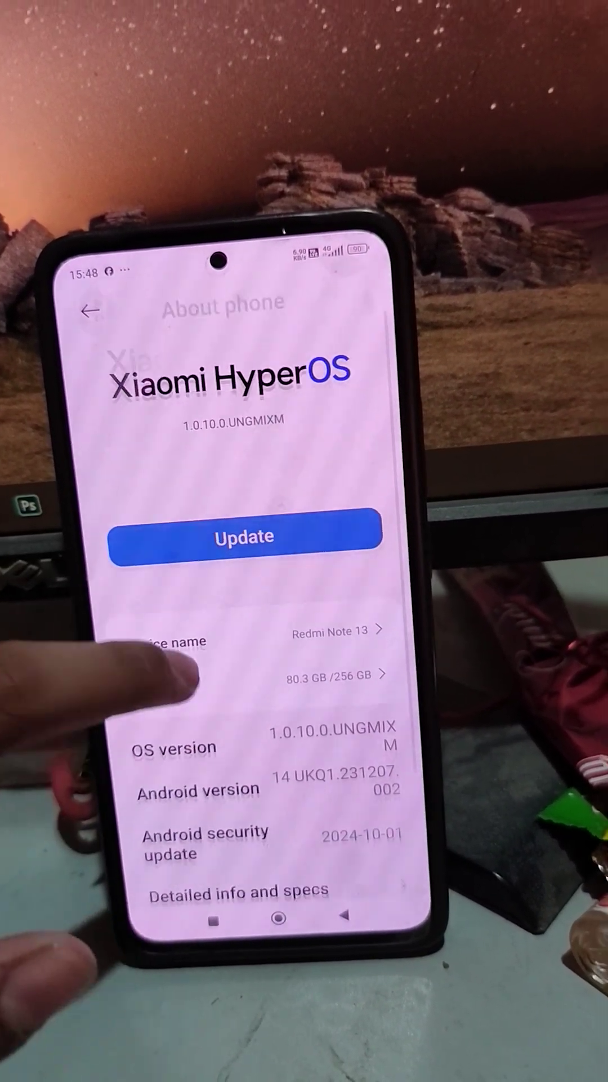
drag(152, 828, 152, 642)
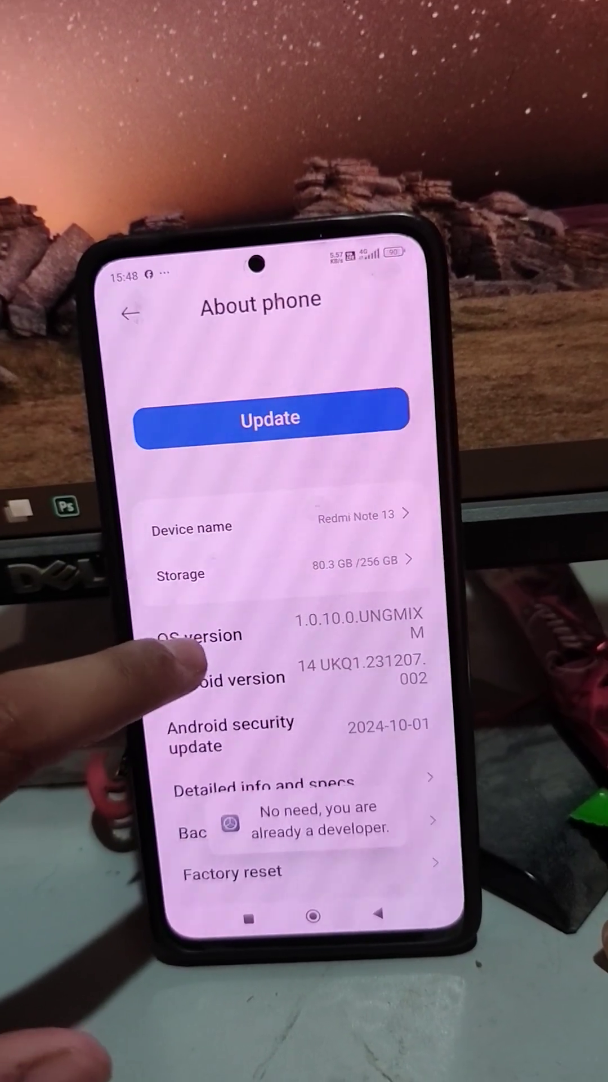
click(148, 325)
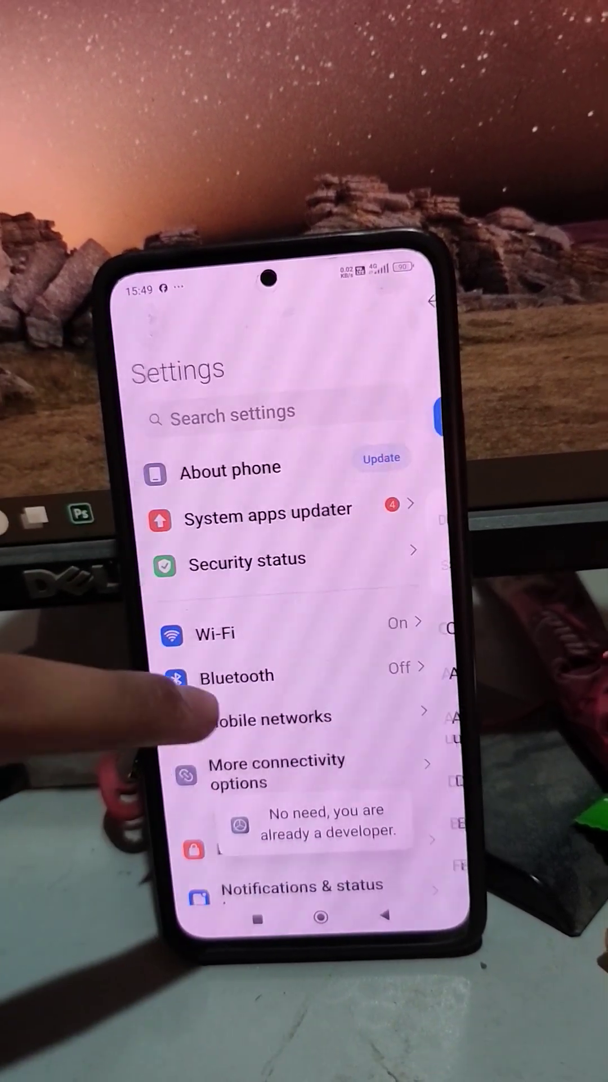
scroll(253, 676, down, 5)
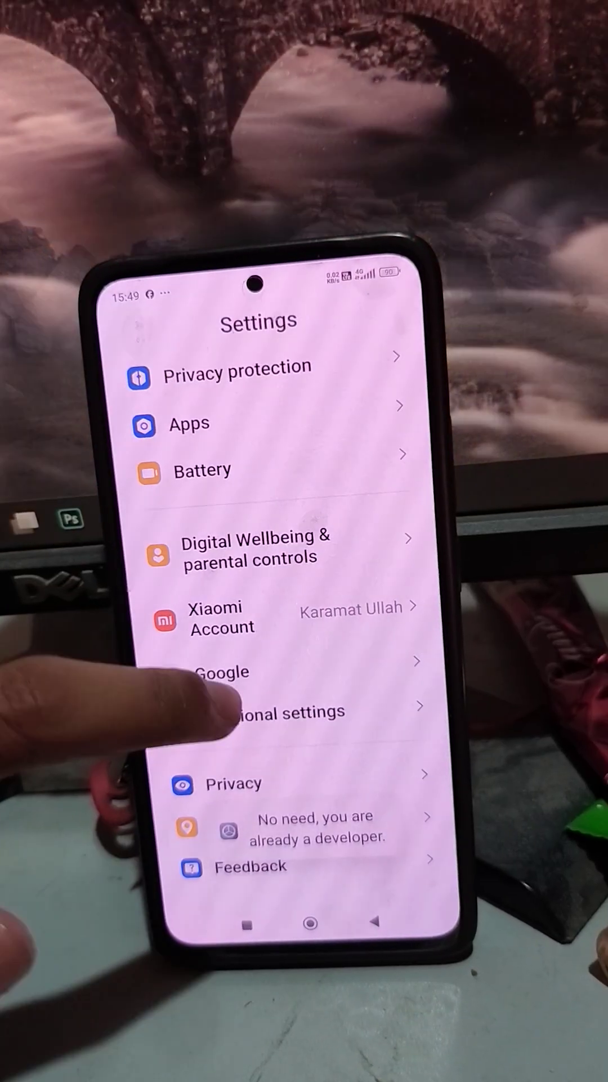
click(279, 712)
scroll(253, 677, down, 5)
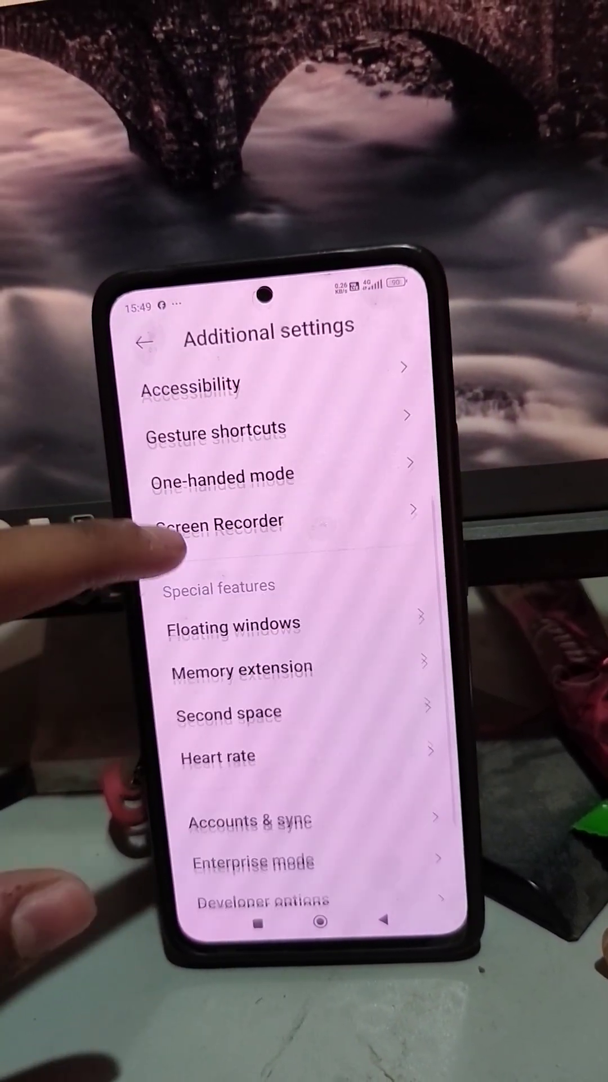
click(248, 809)
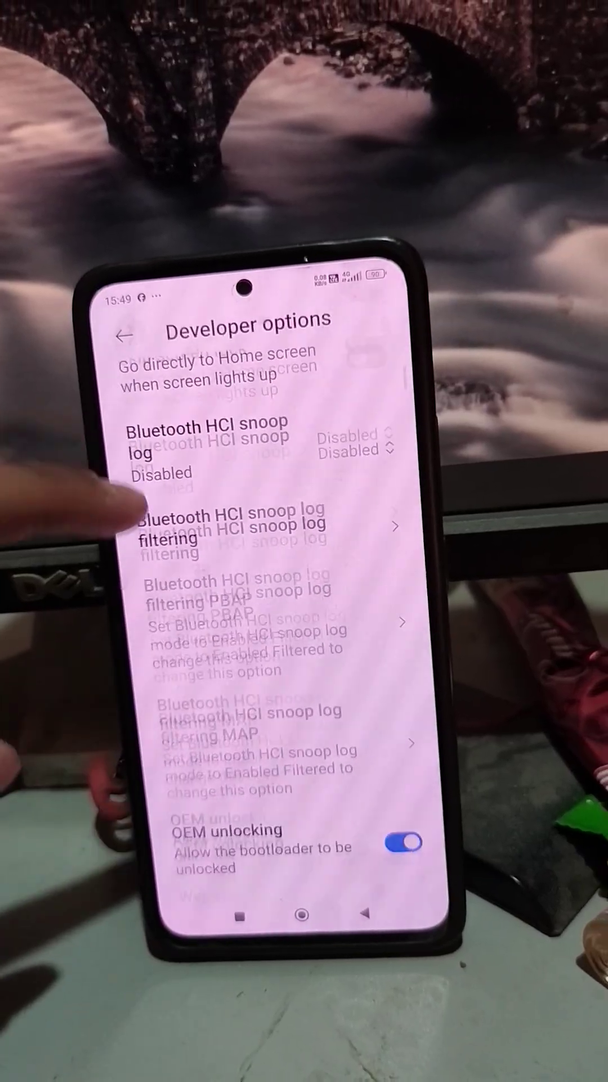
scroll(212, 718, down, 5)
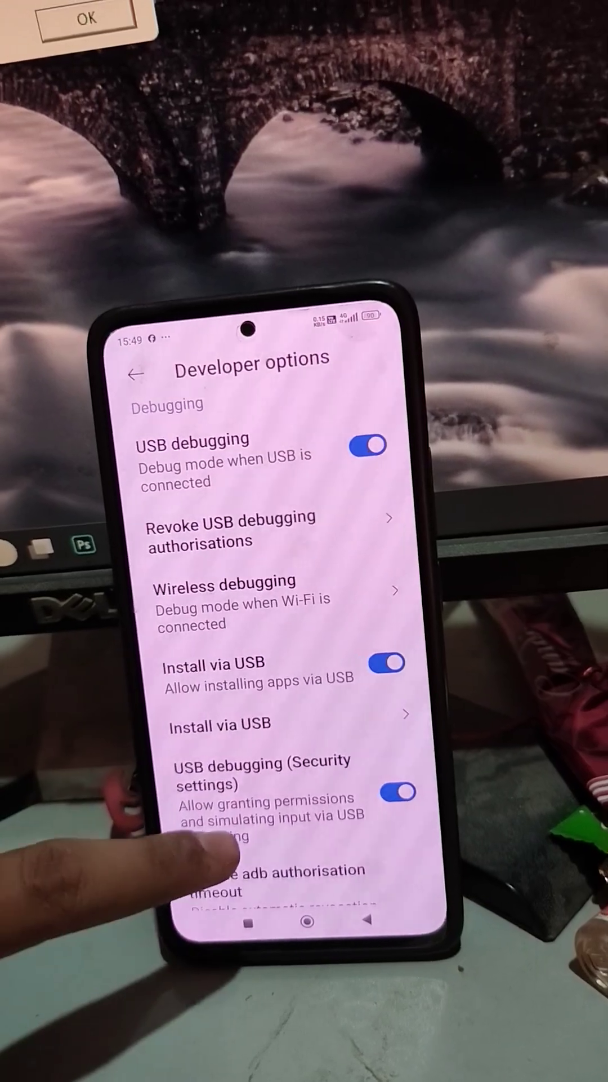
scroll(203, 836, down, 2)
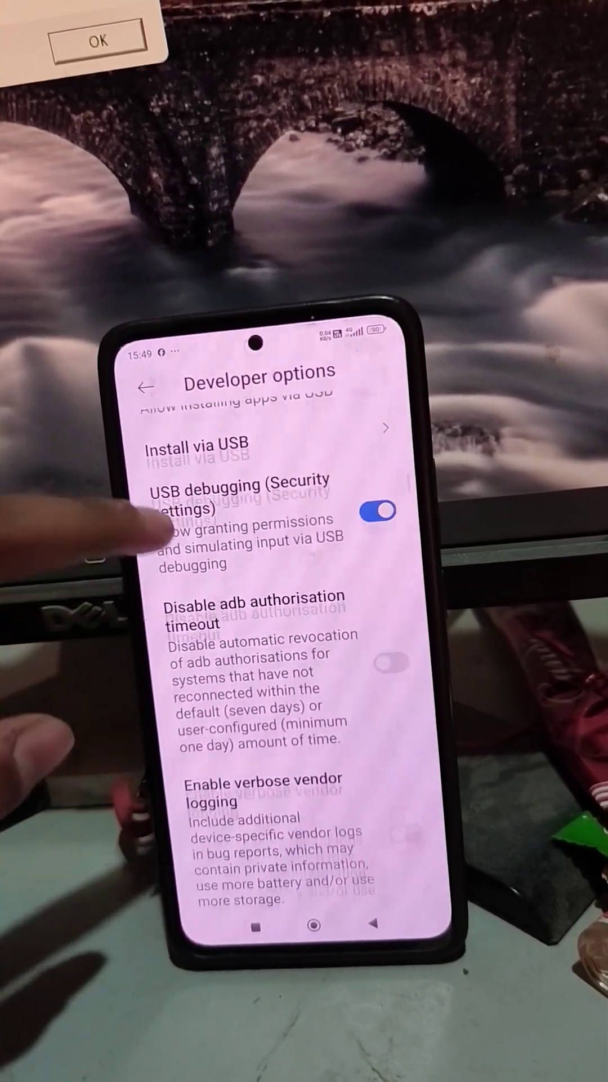
scroll(202, 795, down, 5)
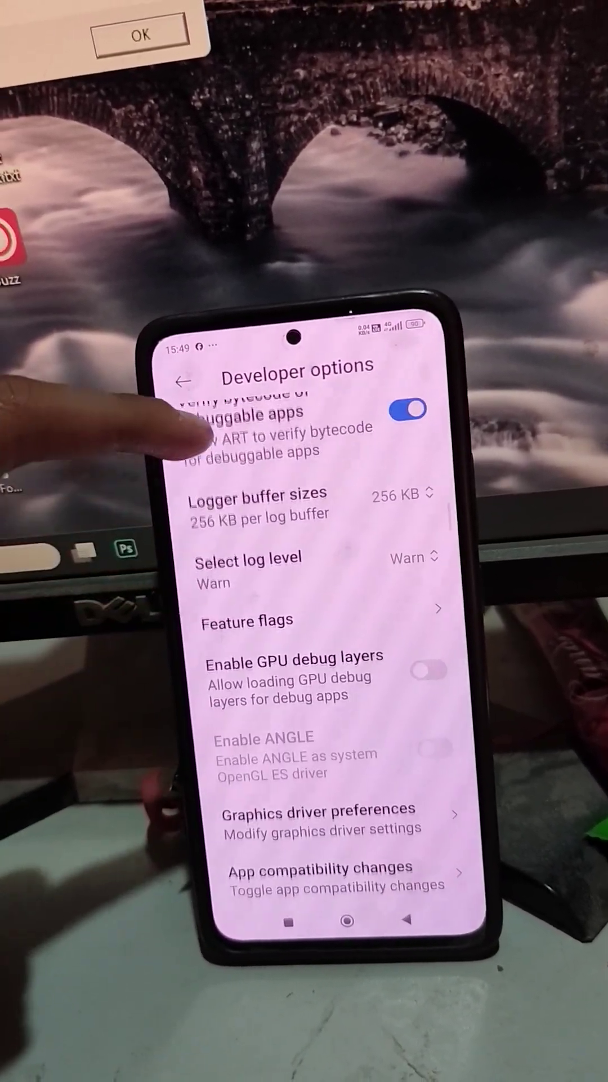
scroll(220, 591, down, 2)
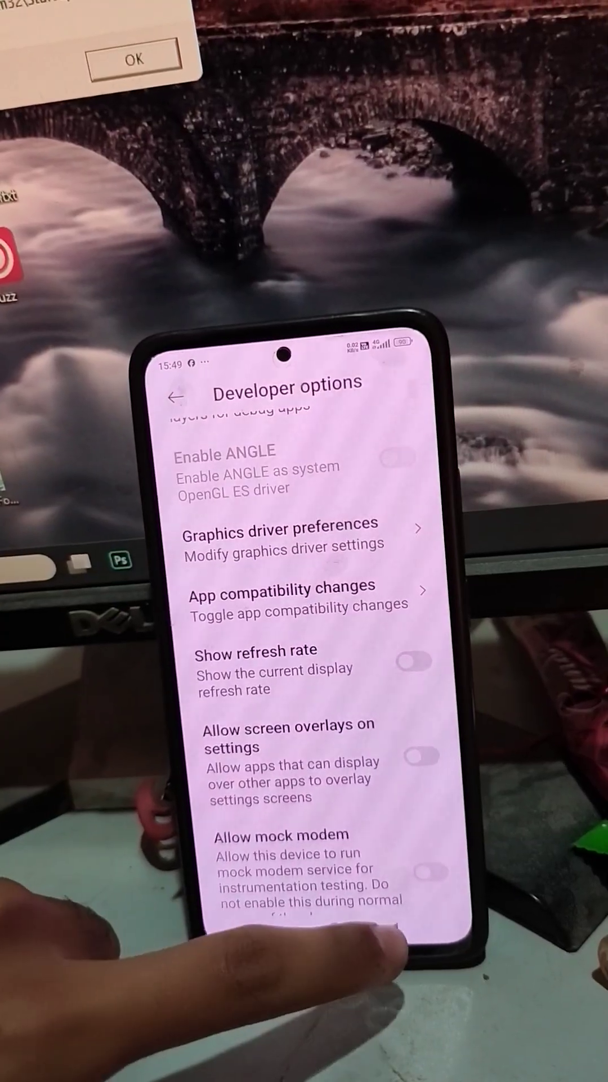
click(384, 930)
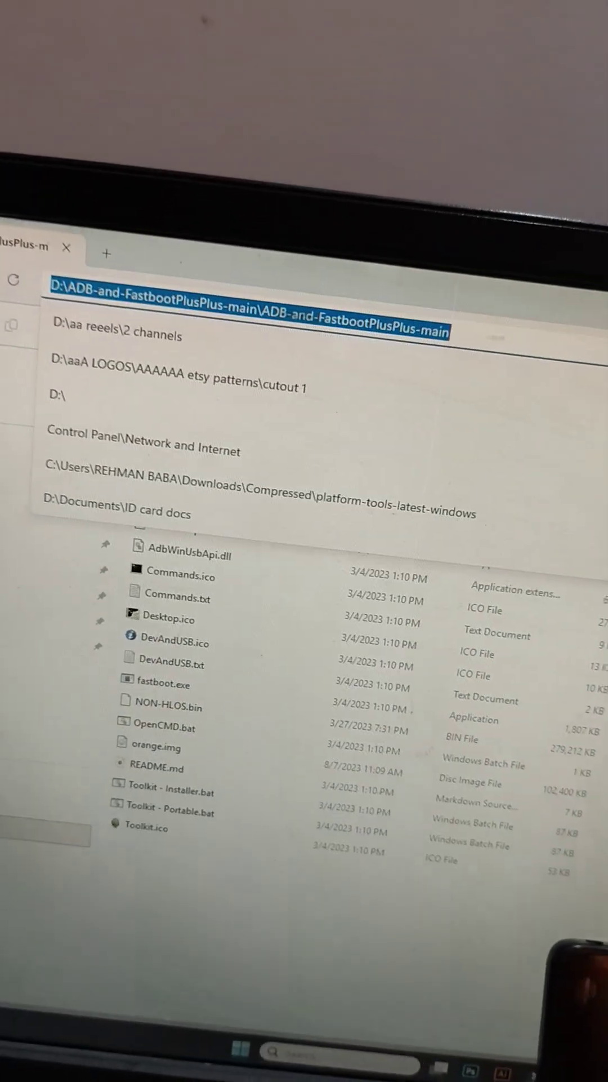
text(a)
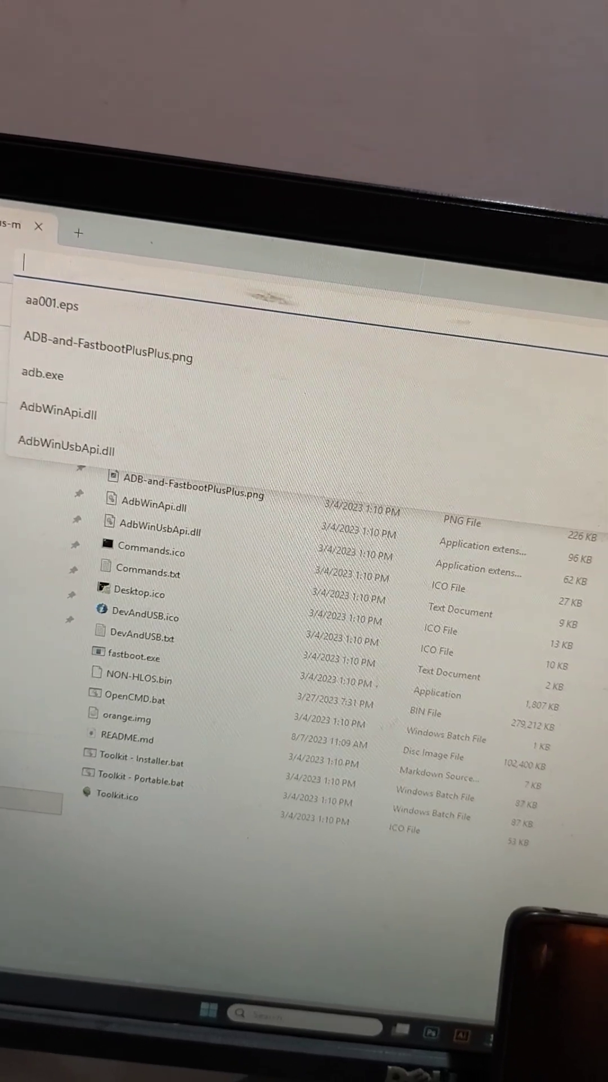
Erase the mistyped character in the partially typed 'adb devi' command.
key(BackSpace)
text(cm)
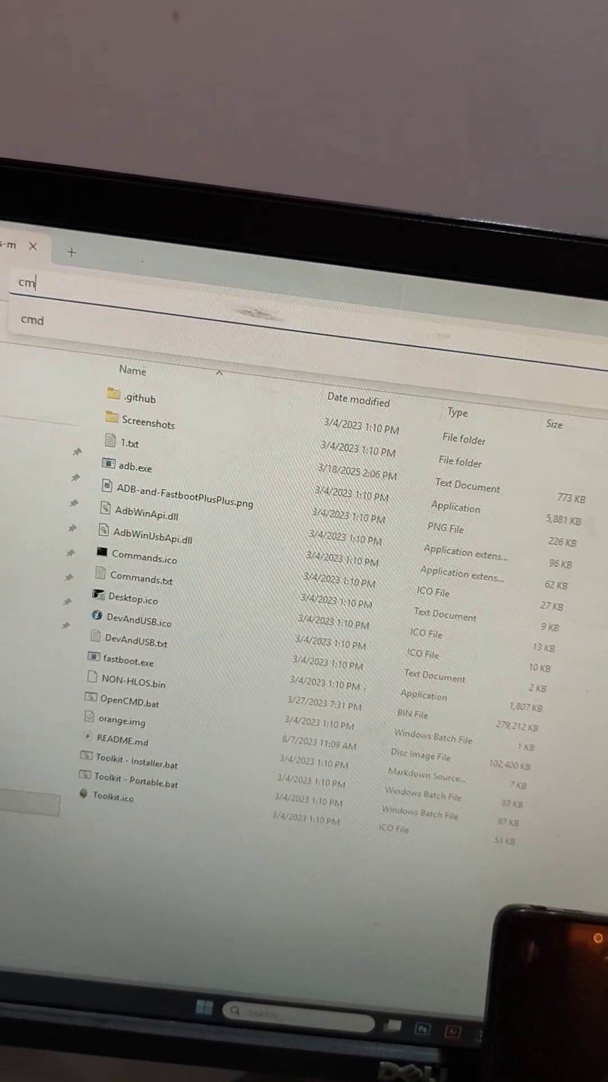
text(d)
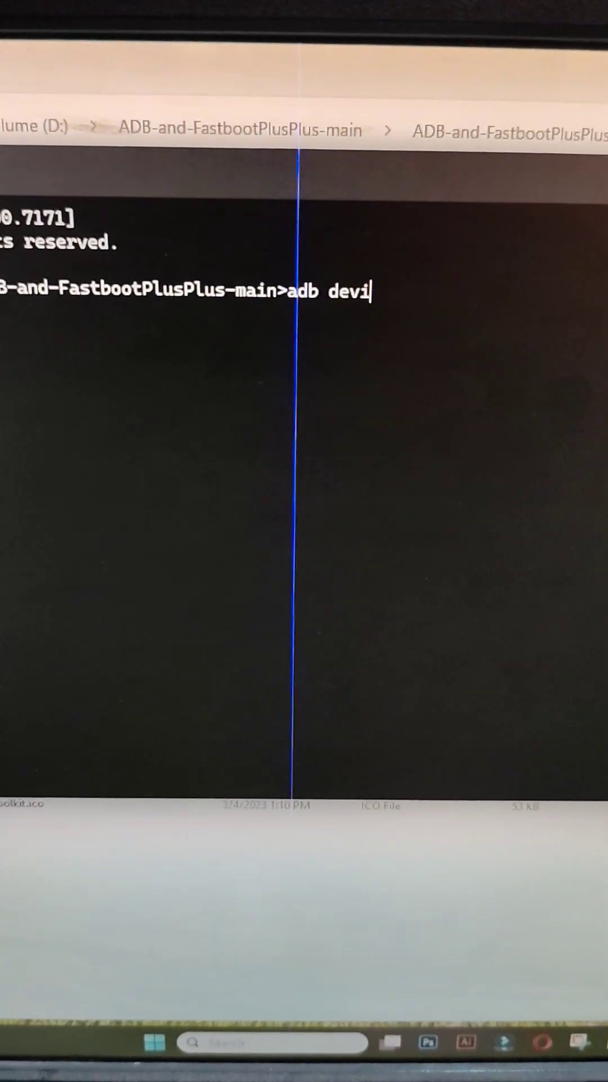
text(s)
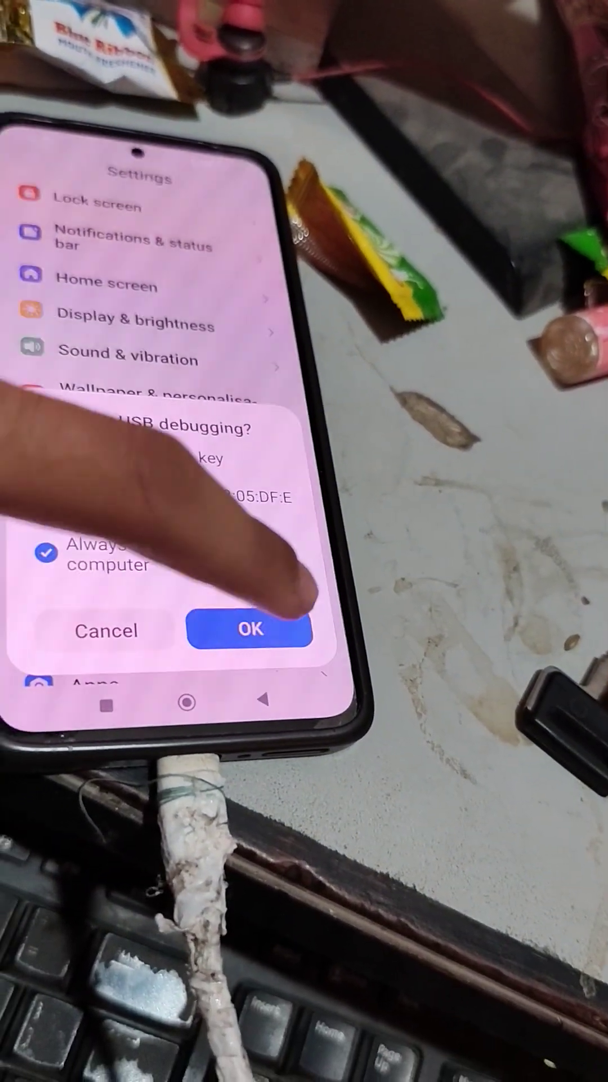
Allow USB debugging on the phone, rerun adb devices, and return to the guide.
click(242, 665)
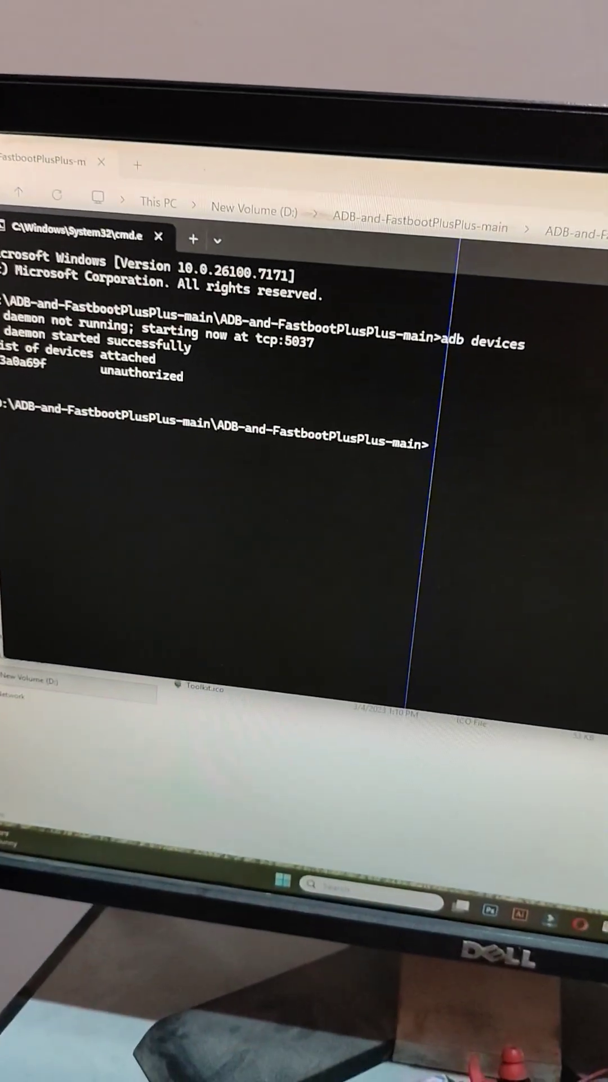
text(adb devices)
key(Return)
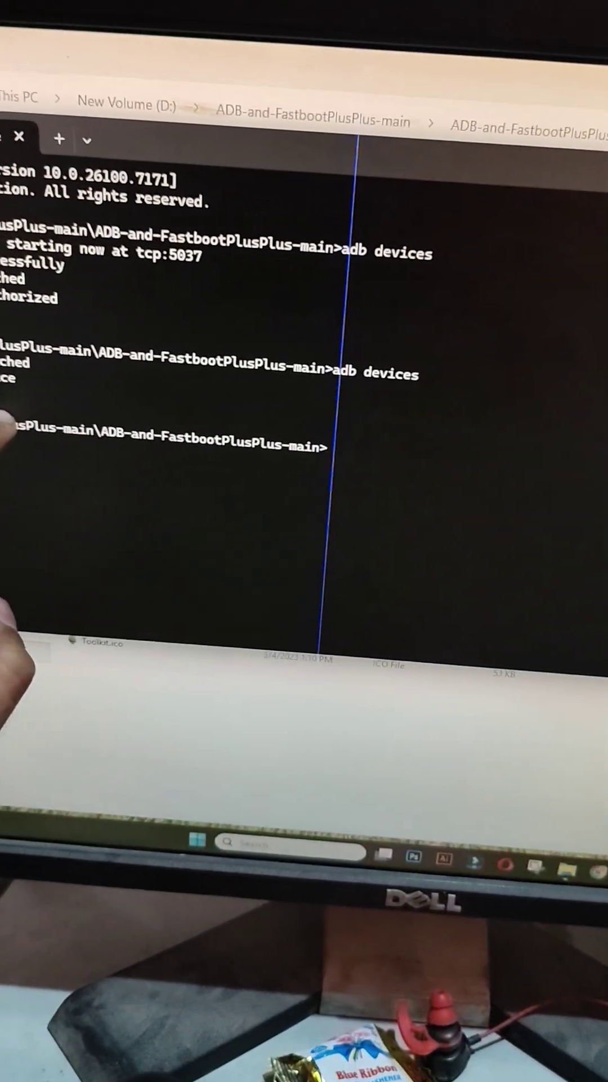
key(alt+Tab)
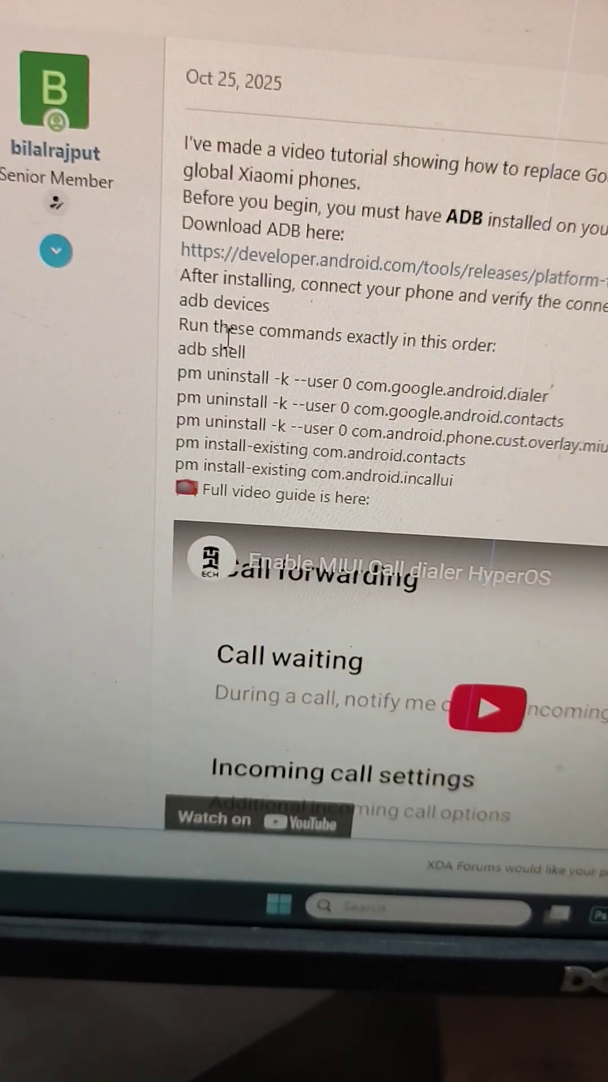
Run the guide's 'adb shell' command in Command Prompt, then return to the guide.
double_click(218, 352)
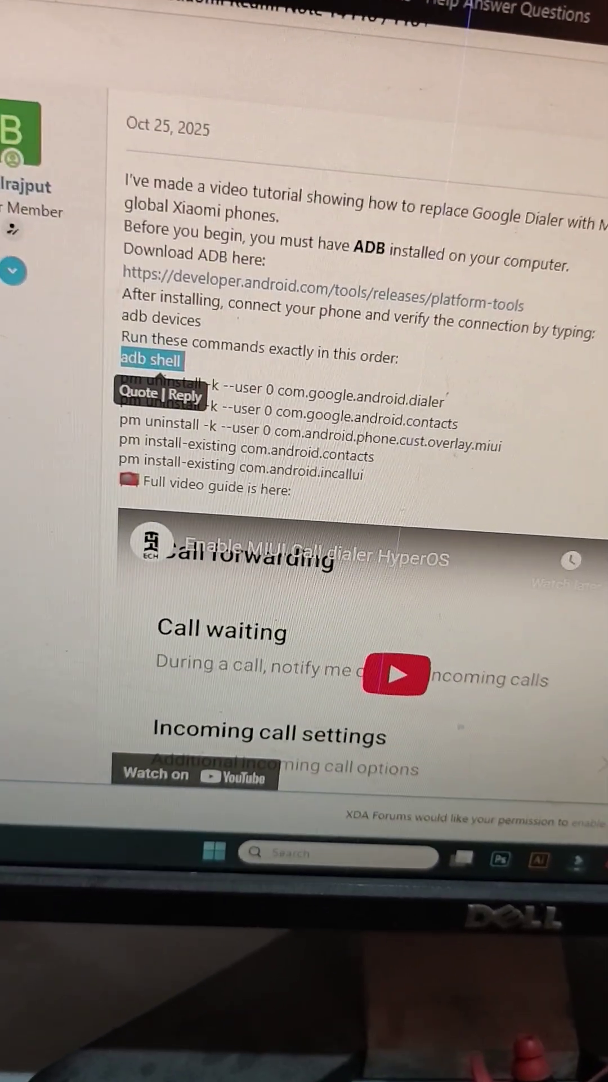
key(alt+Tab)
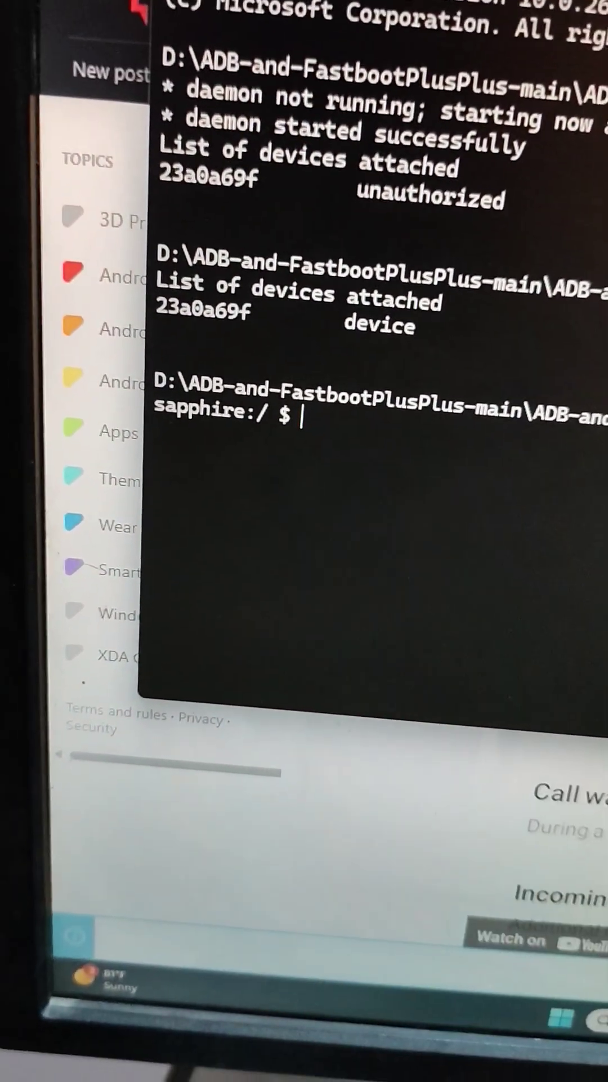
key(alt+Tab)
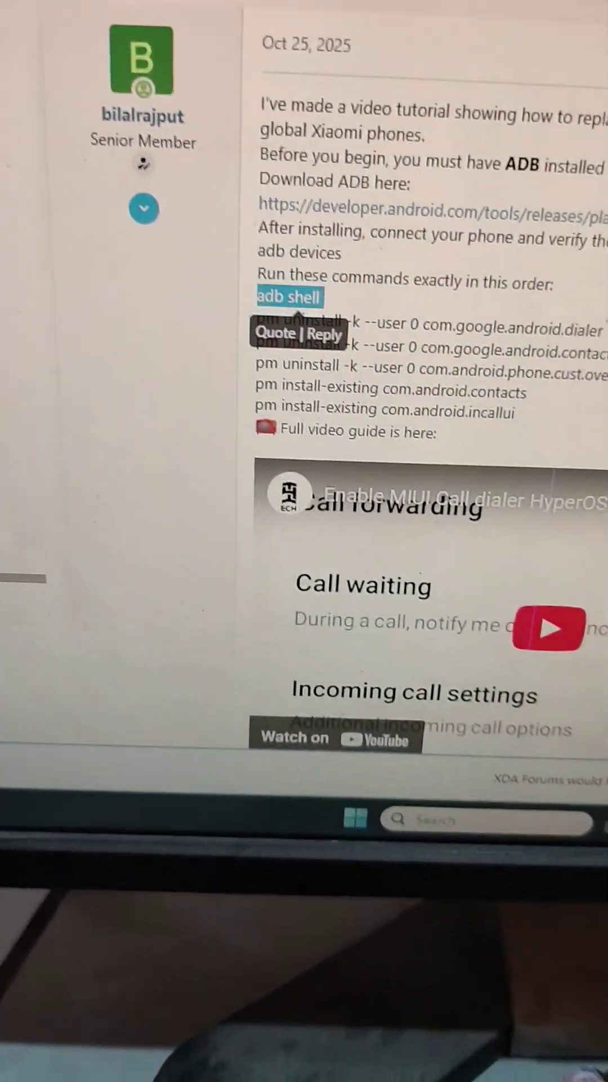
Paste and run the guide's Google dialer uninstall command in the adb shell.
triple_click(372, 326)
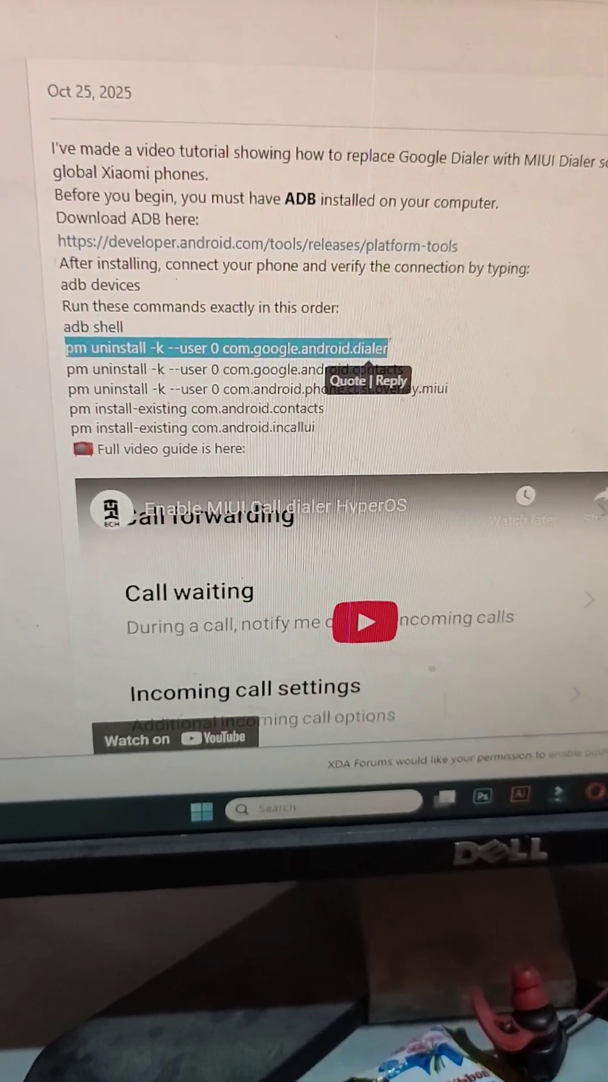
click(559, 794)
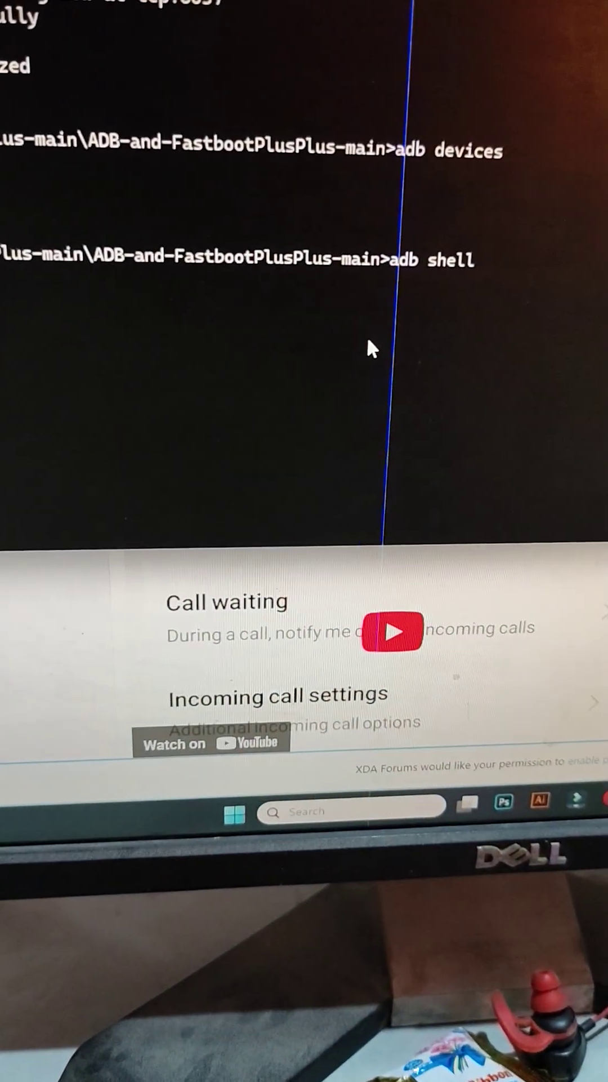
key(ctrl+v)
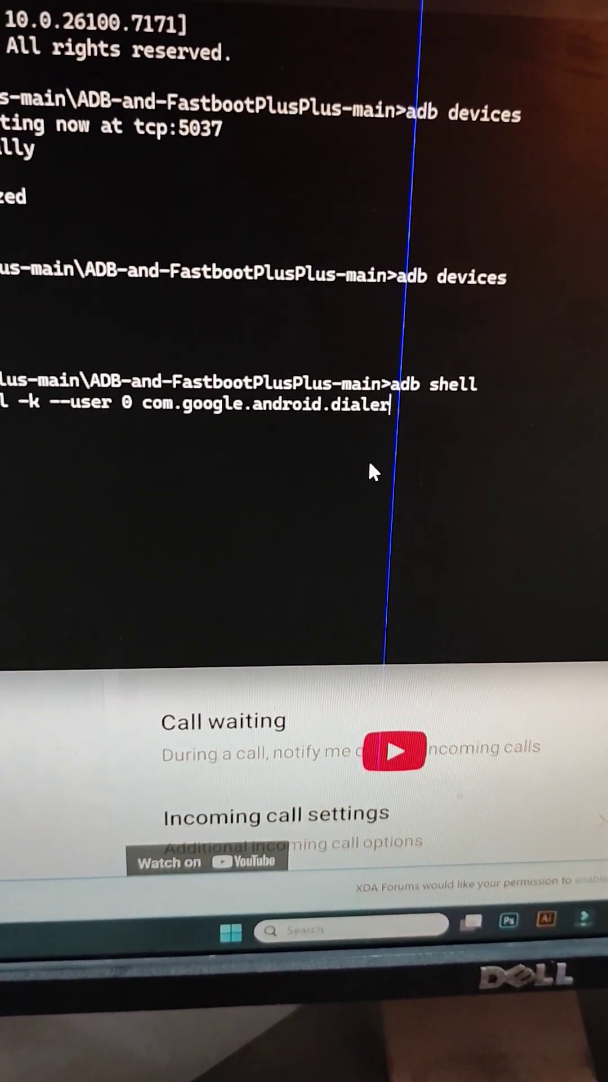
key(Return)
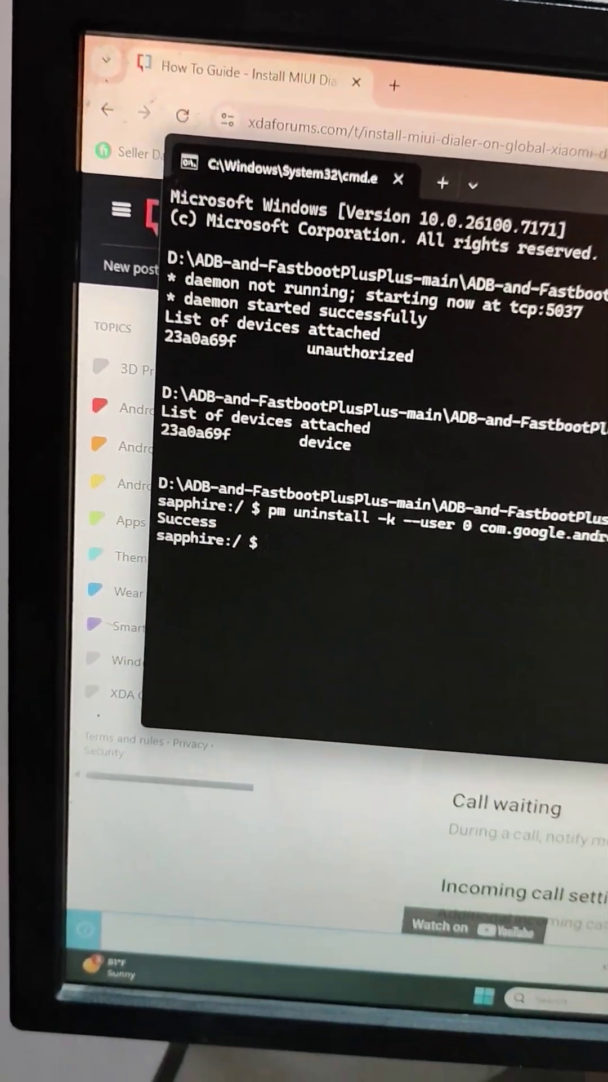
key(alt+Tab)
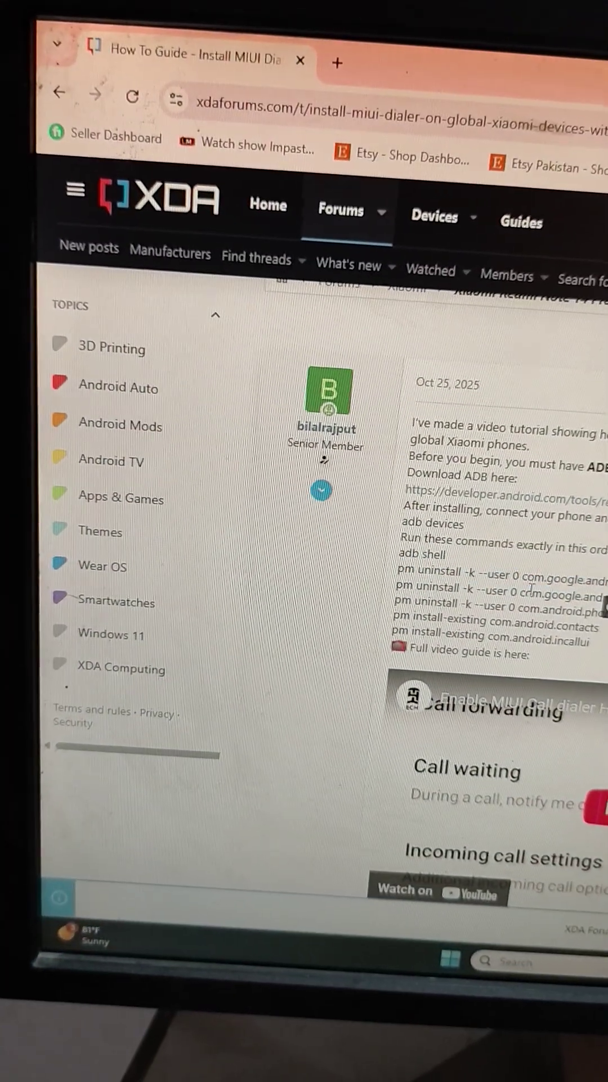
Paste the com.google.android.contacts uninstall line into the adb shell, fix the doubled paste, and run it.
triple_click(532, 594)
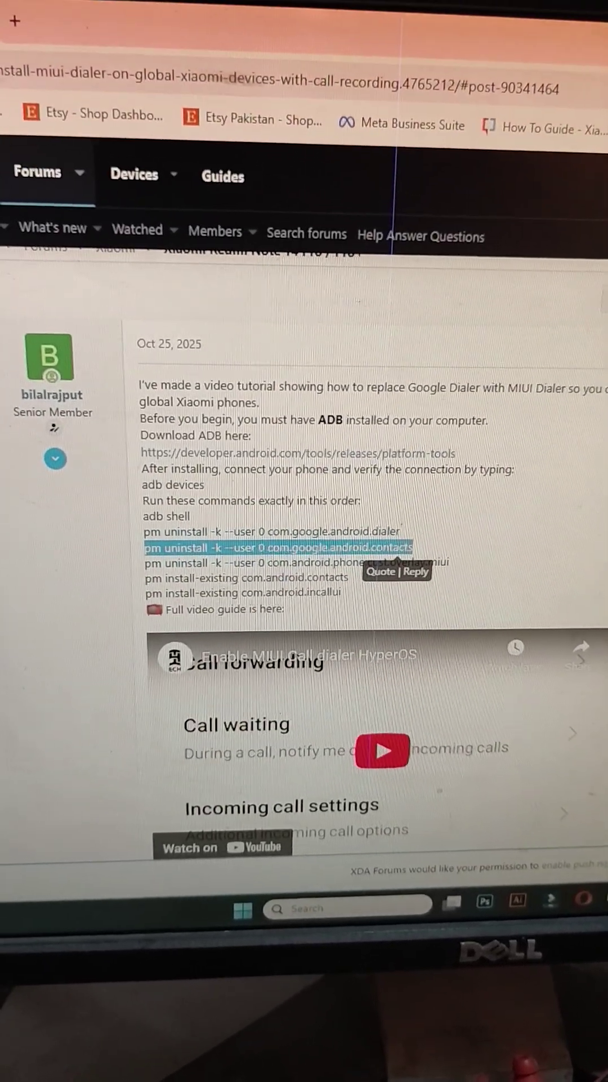
key(ctrl+c)
key(alt+Tab)
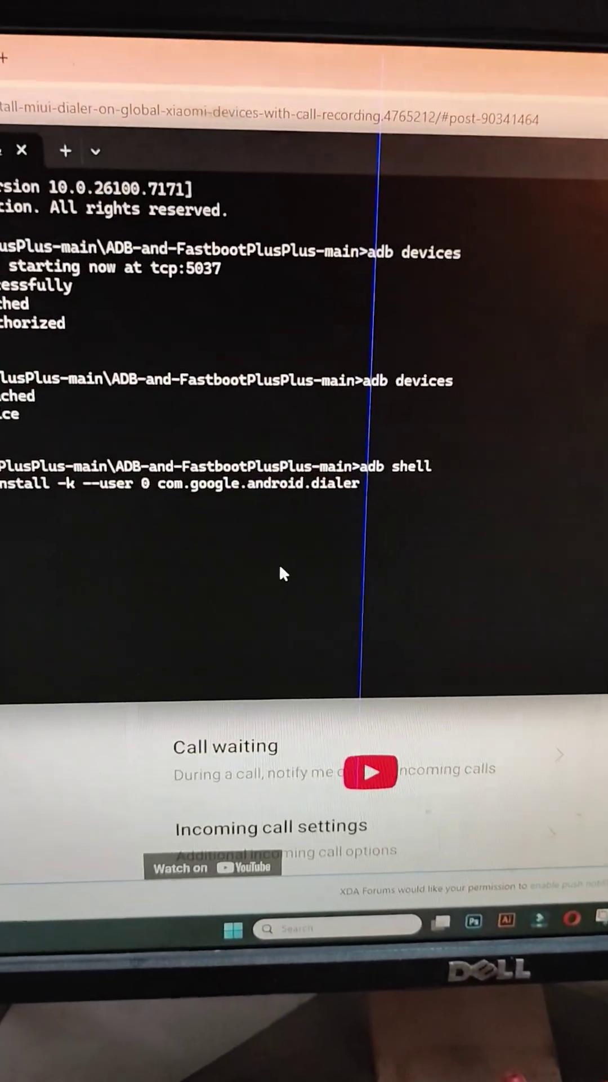
key(ctrl+v)
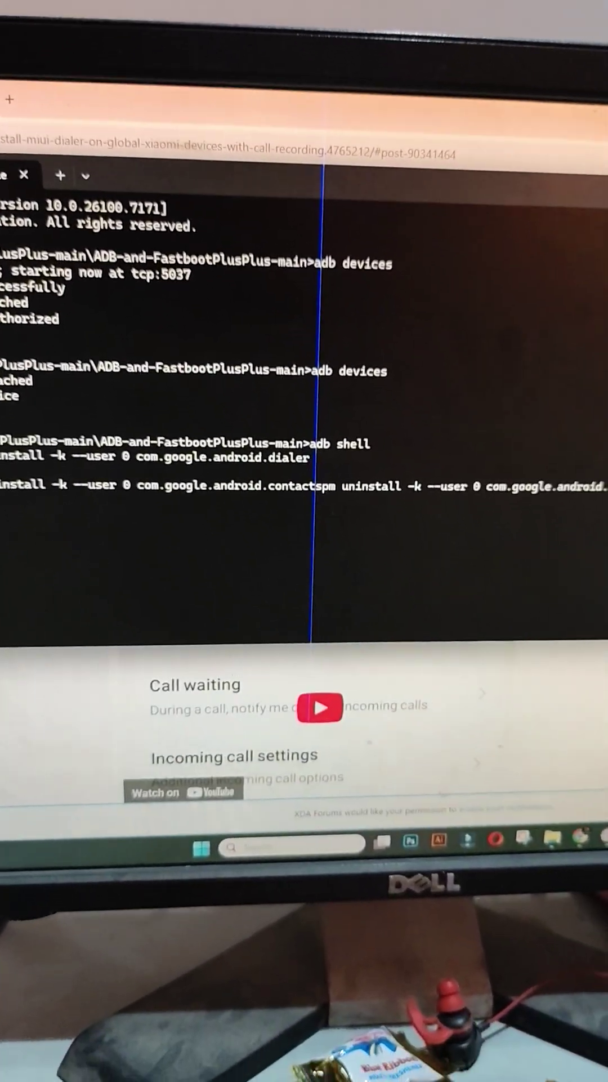
key(BackSpace)
key(BackSpace)
key(BackSpace)
key(BackSpace)
key(BackSpace)
key(BackSpace)
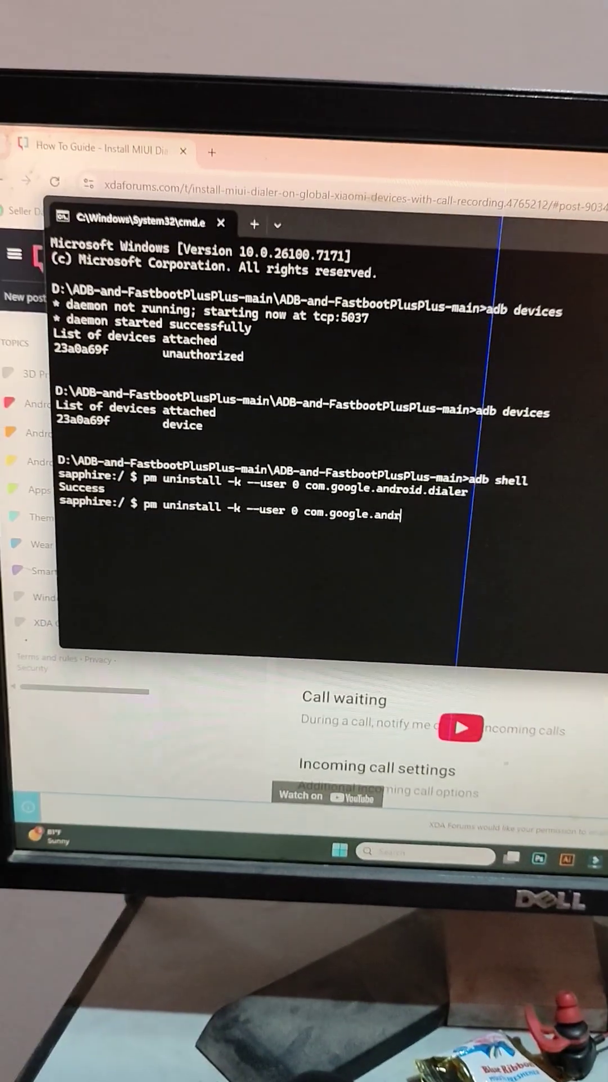
key(BackSpace)
key(BackSpace)
key(BackSpace)
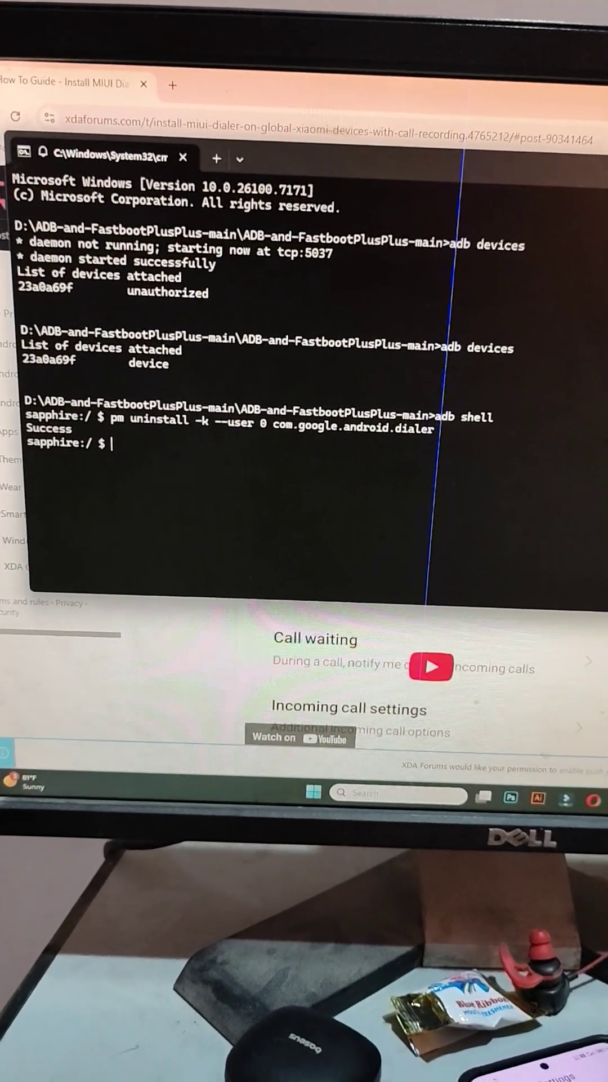
key(ctrl+v)
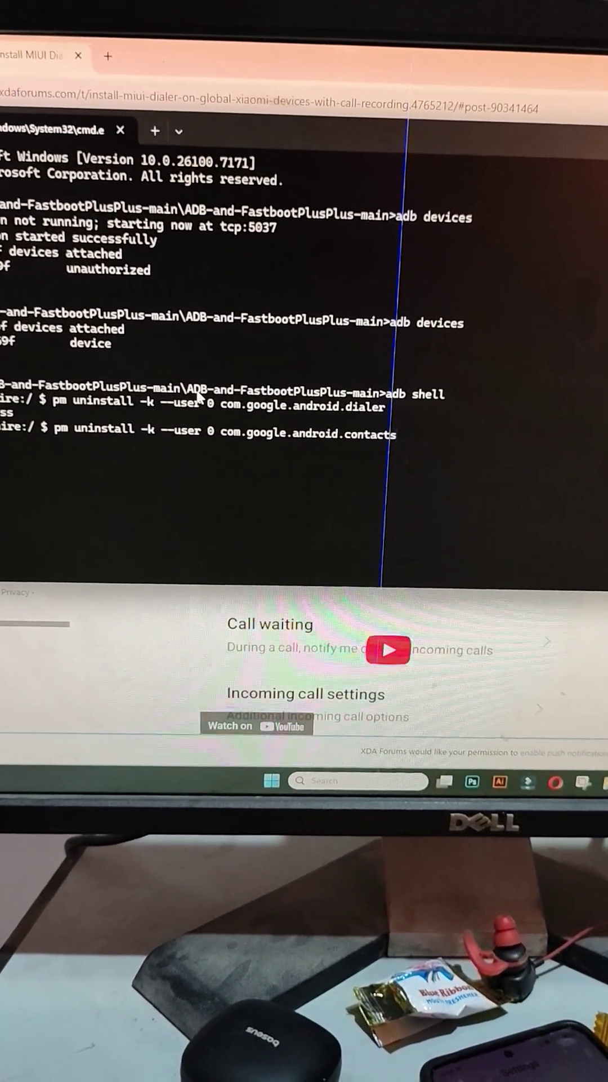
key(Return)
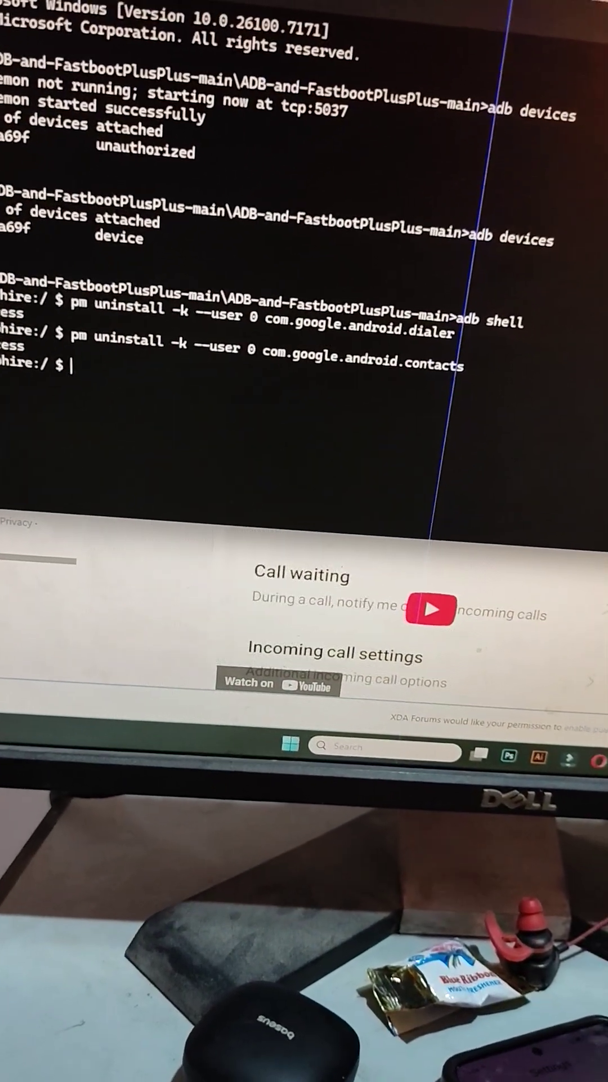
key(alt+Tab)
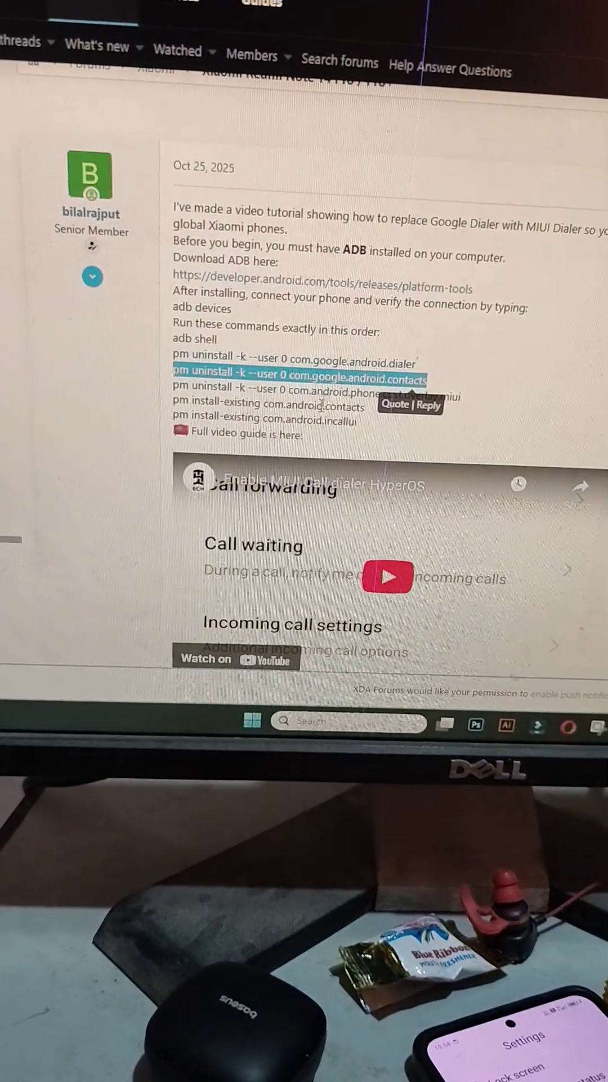
Copy the guide's com.android.phone.cust.overlay.miui uninstall line into the adb shell and run it.
triple_click(321, 394)
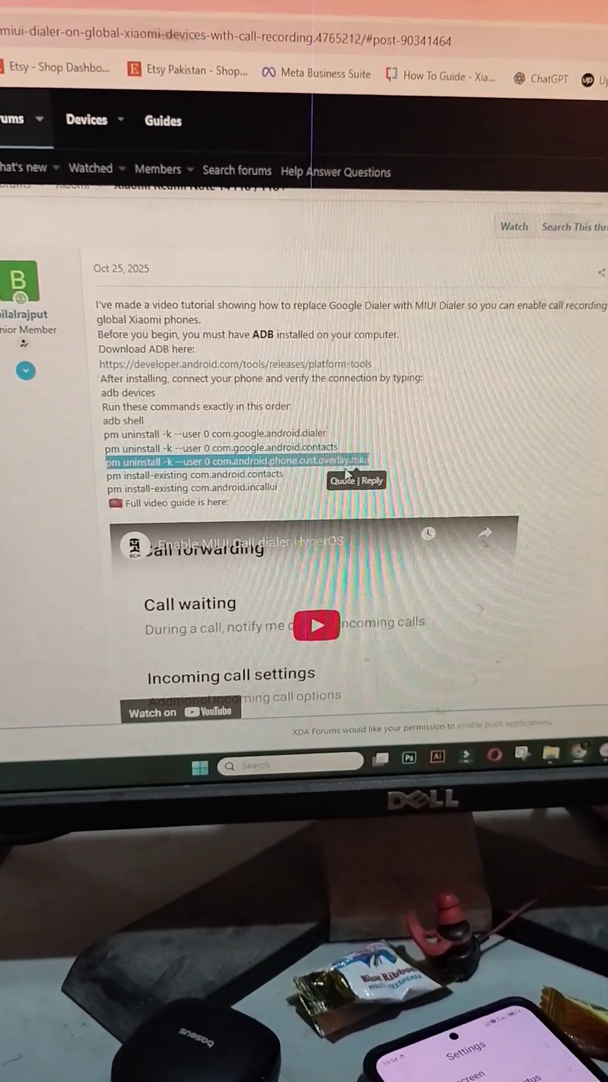
key(ctrl+c)
key(alt+Tab)
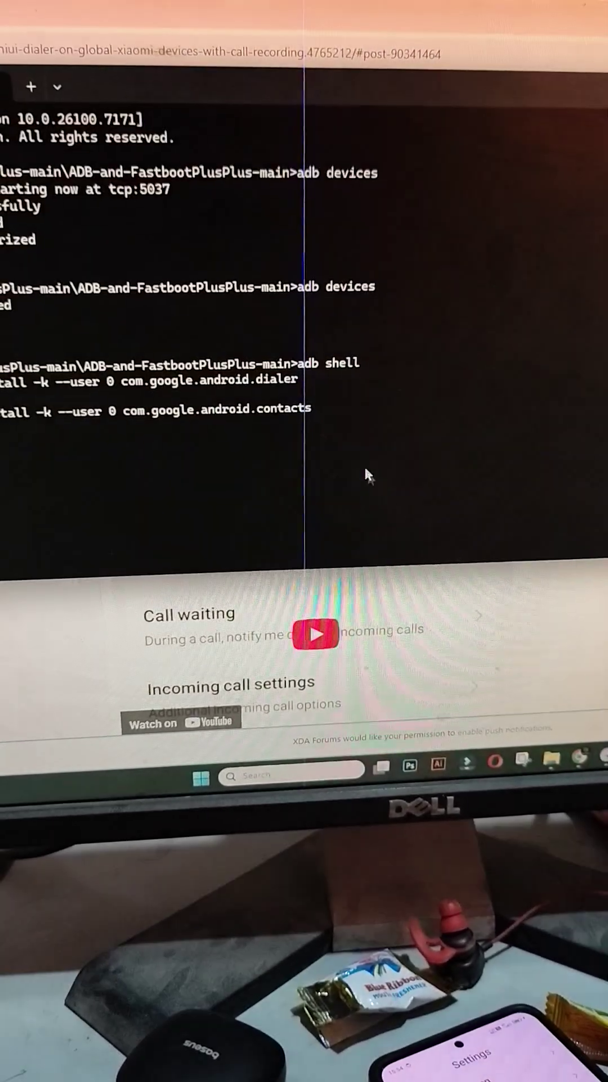
key(ctrl+v)
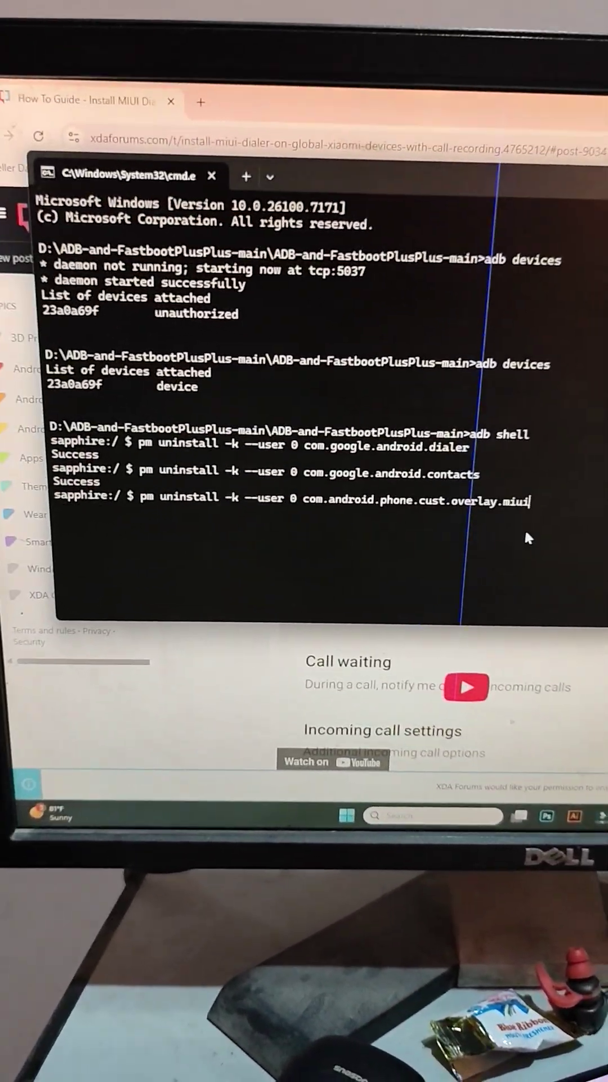
key(Return)
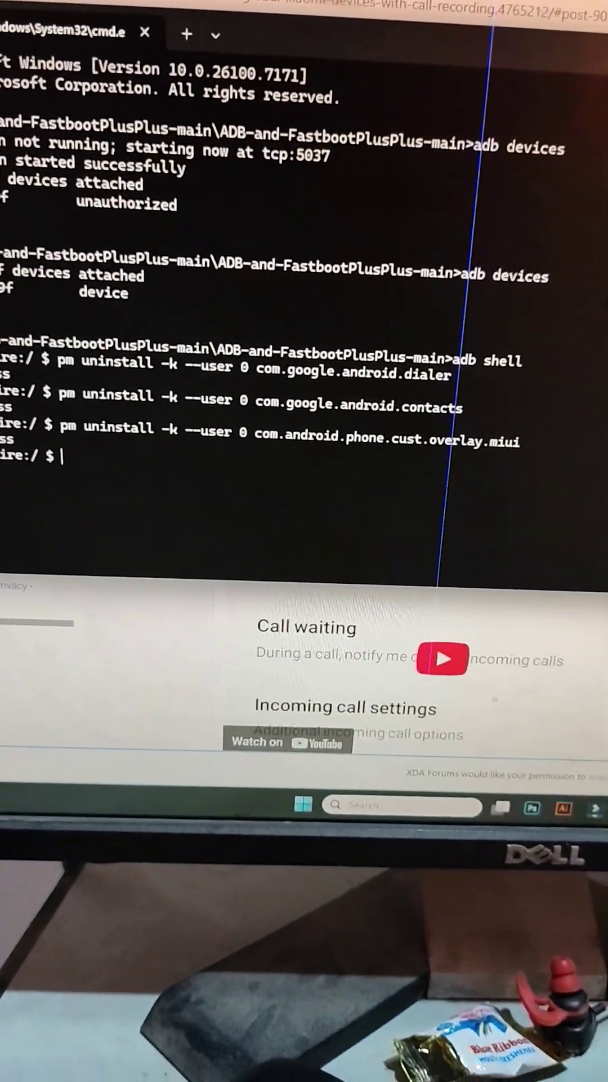
key(alt+Tab)
Restore com.android.contacts by running the guide's pm install-existing command in the adb shell.
triple_click(338, 419)
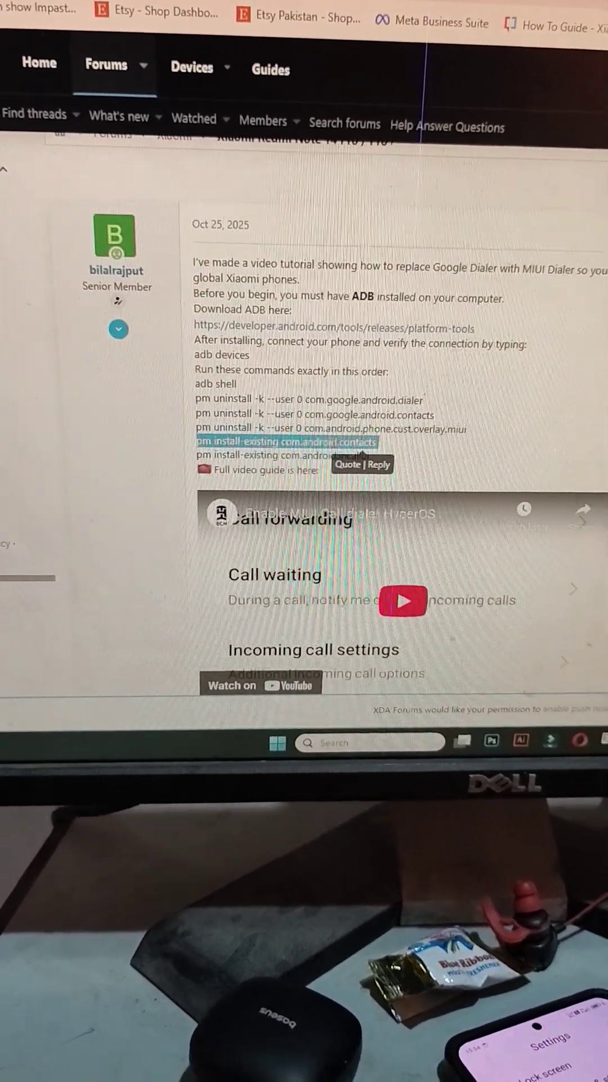
key(ctrl+c)
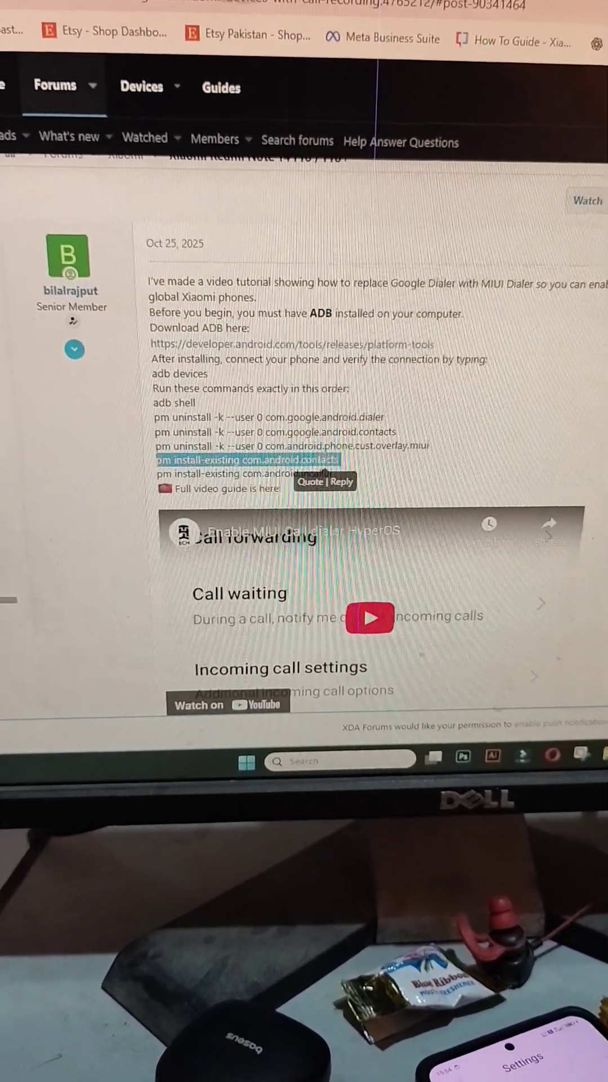
key(alt+Tab)
right_click(417, 407)
key(Return)
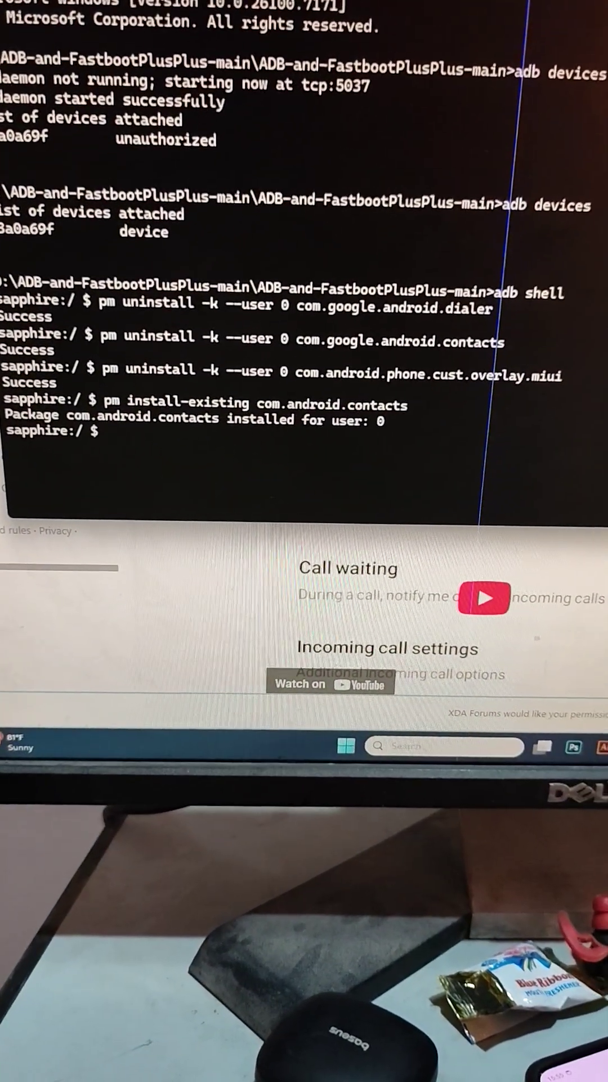
key(alt+Tab)
Restore com.android.incallui with its pm install-existing command, then leave the terminal.
double_click(329, 436)
triple_click(330, 437)
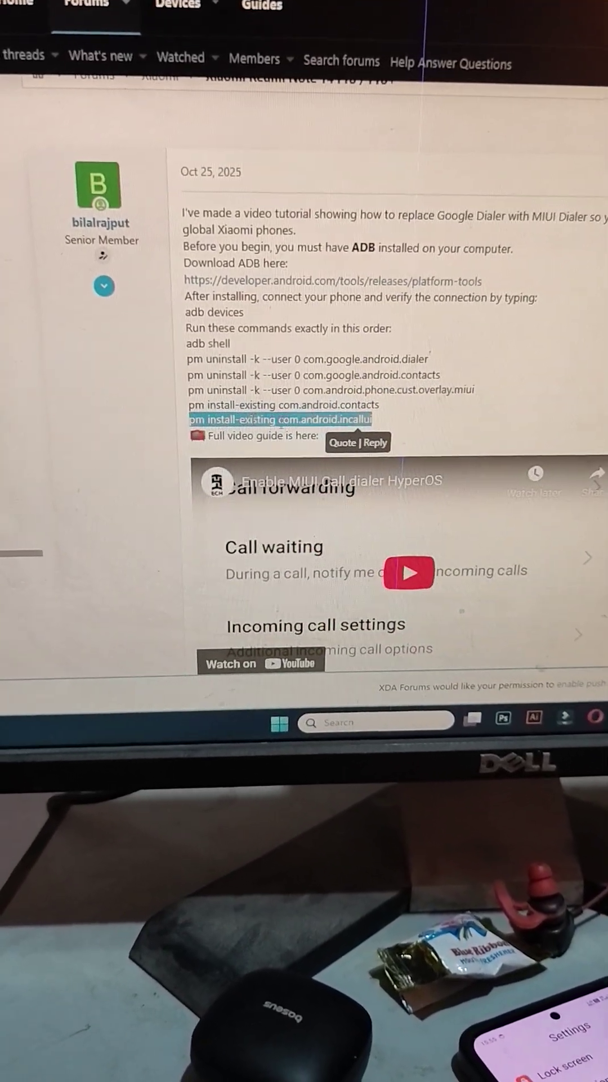
key(ctrl+c)
key(alt+Tab)
right_click(344, 343)
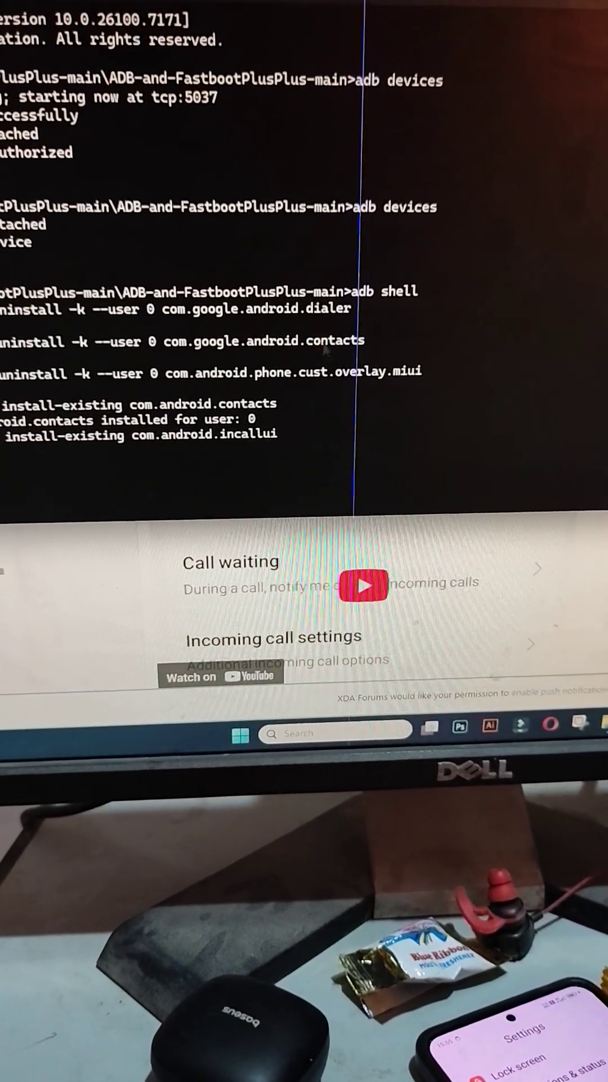
key(Return)
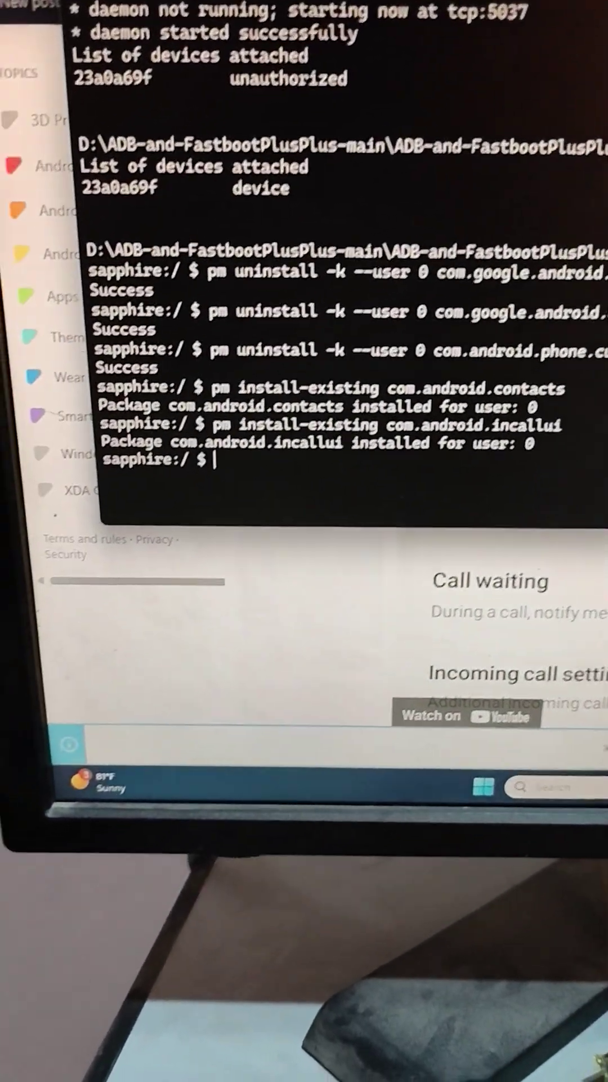
key(alt+Tab)
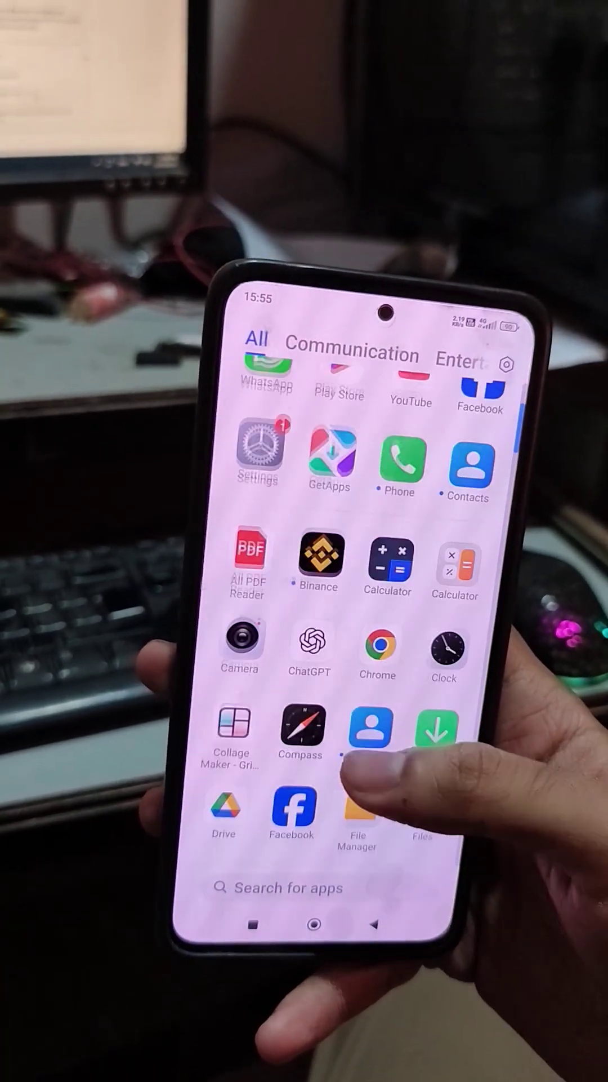
scroll(372, 760, down, 1)
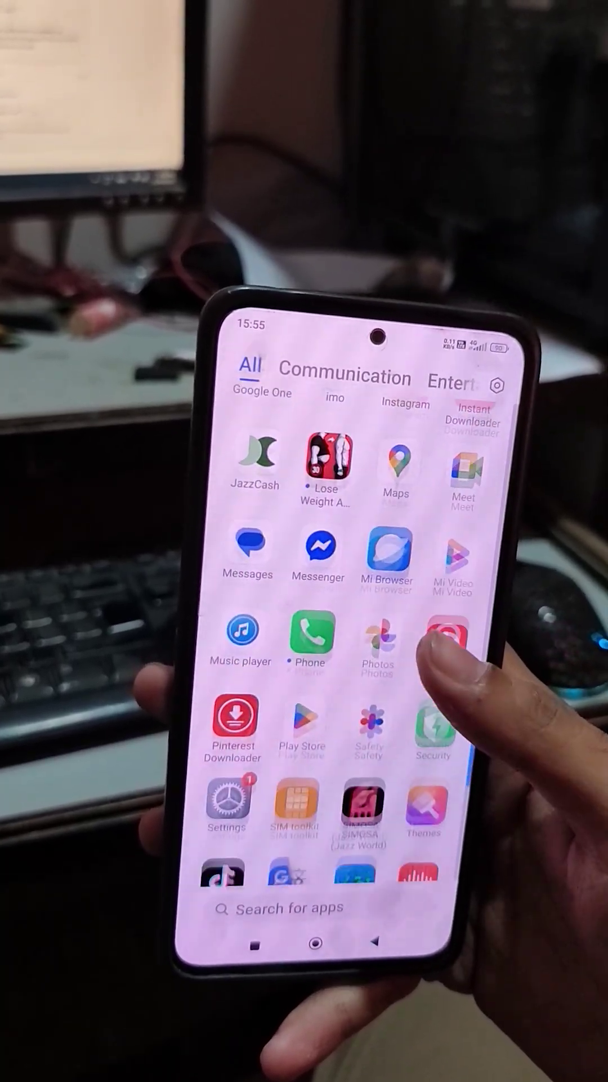
scroll(364, 761, up, 1)
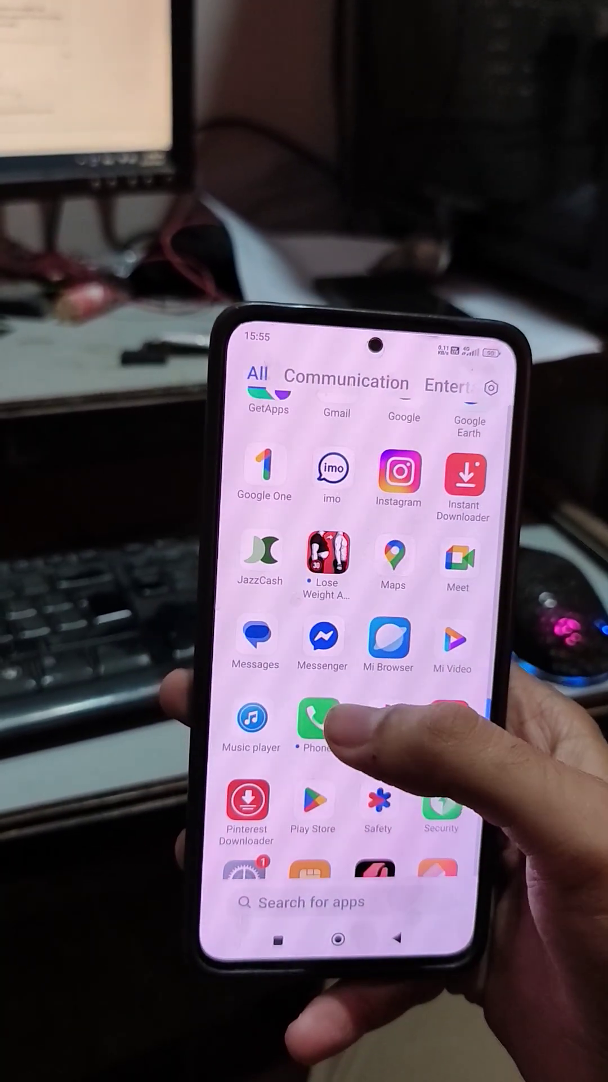
Launch Contacts and dialer, allow contacts access, and review its permissions and notification settings.
click(338, 740)
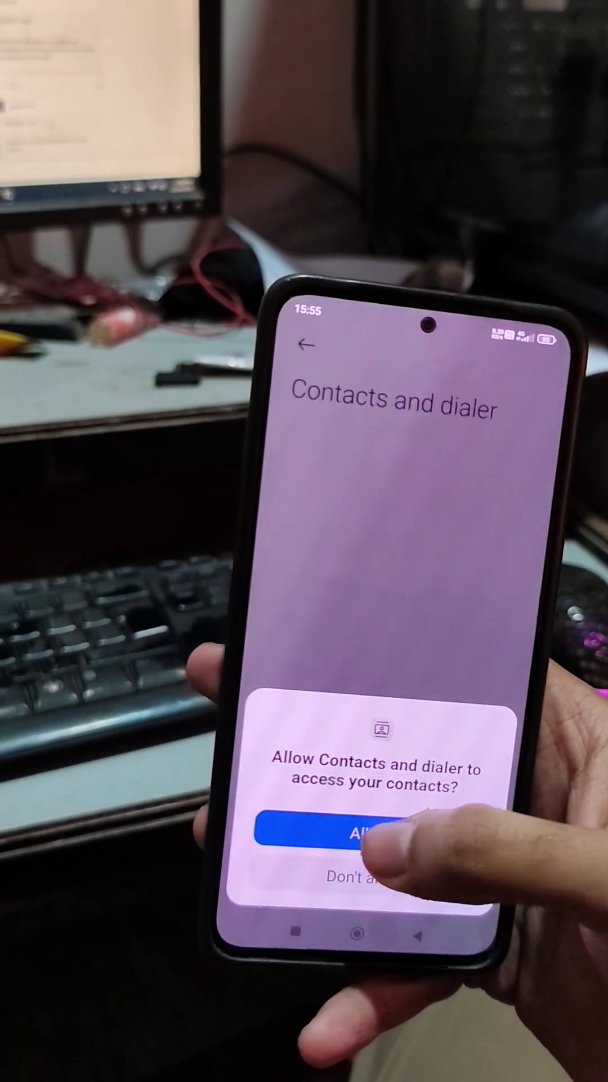
click(364, 830)
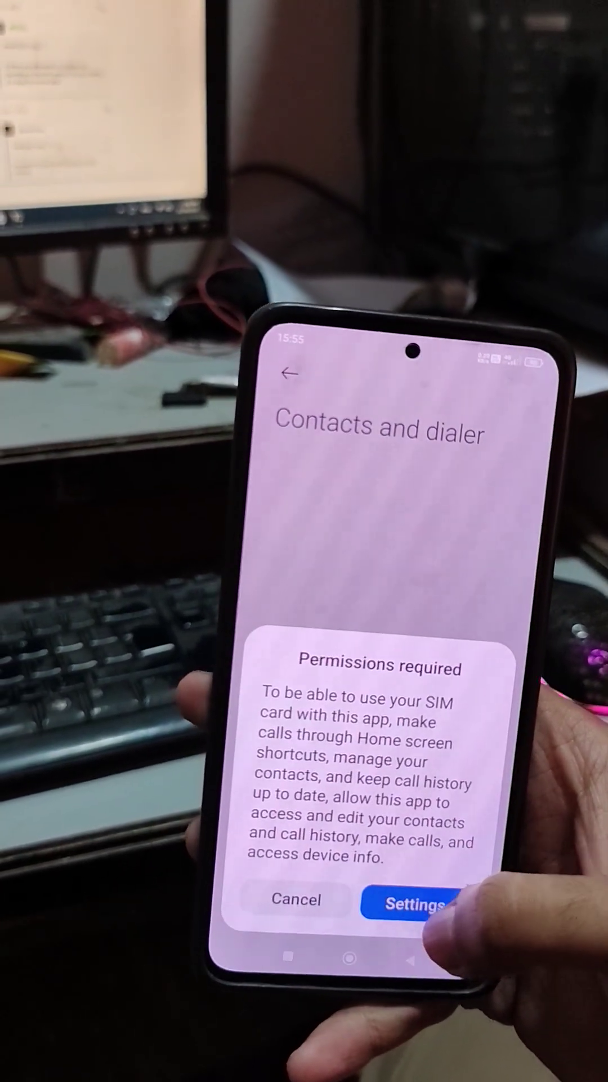
click(415, 903)
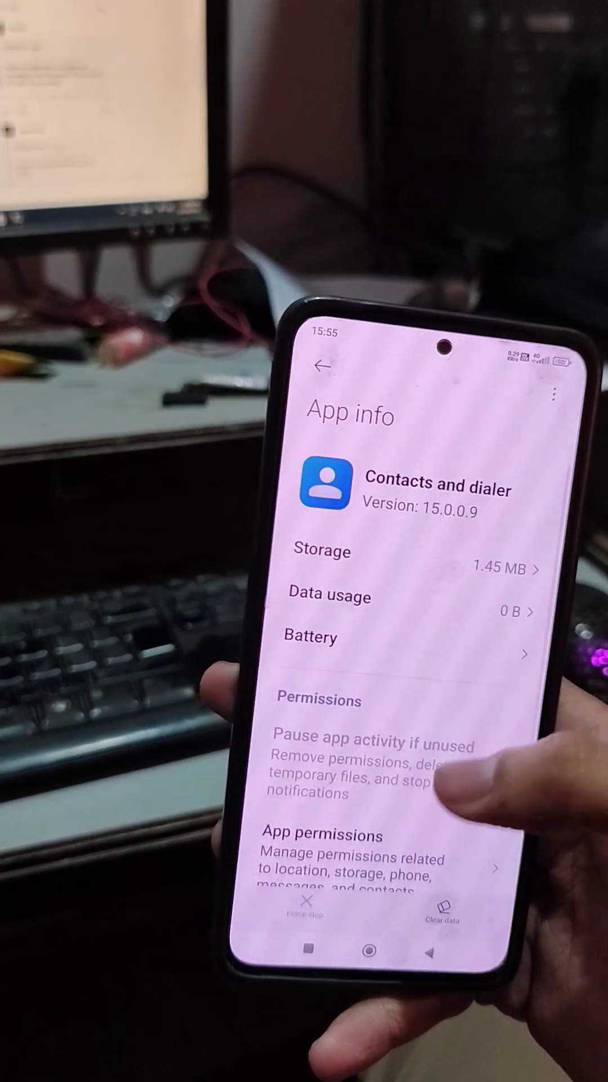
scroll(405, 760, down, 3)
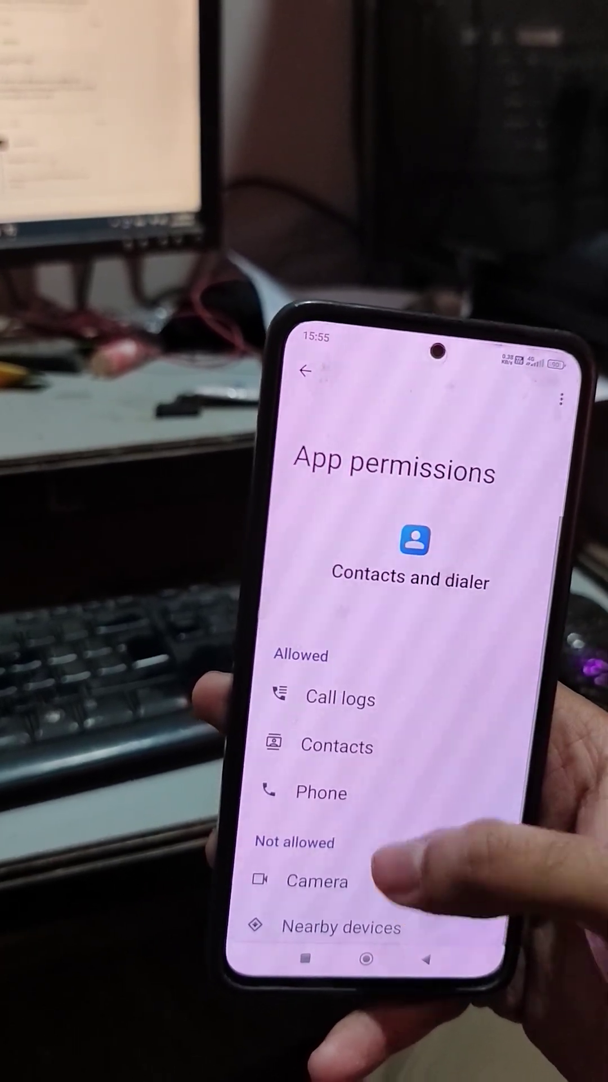
scroll(405, 761, down, 1)
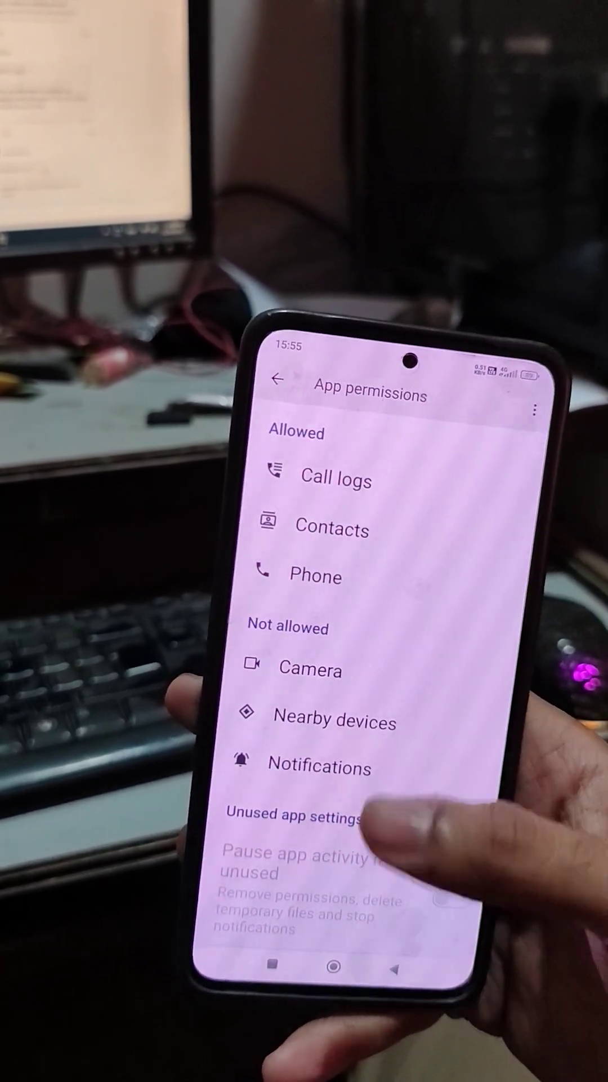
click(333, 771)
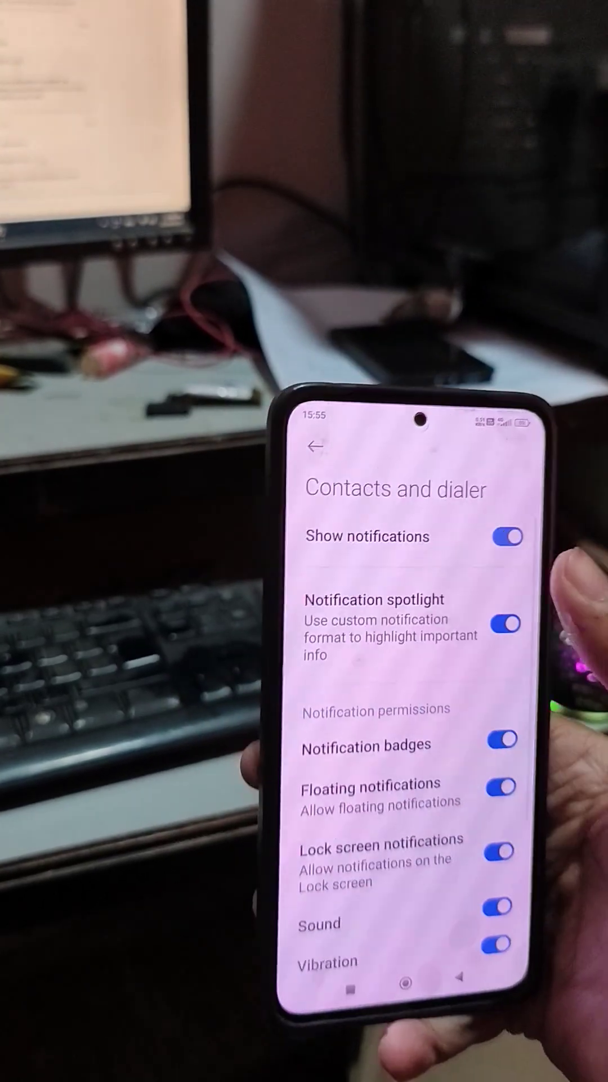
click(419, 919)
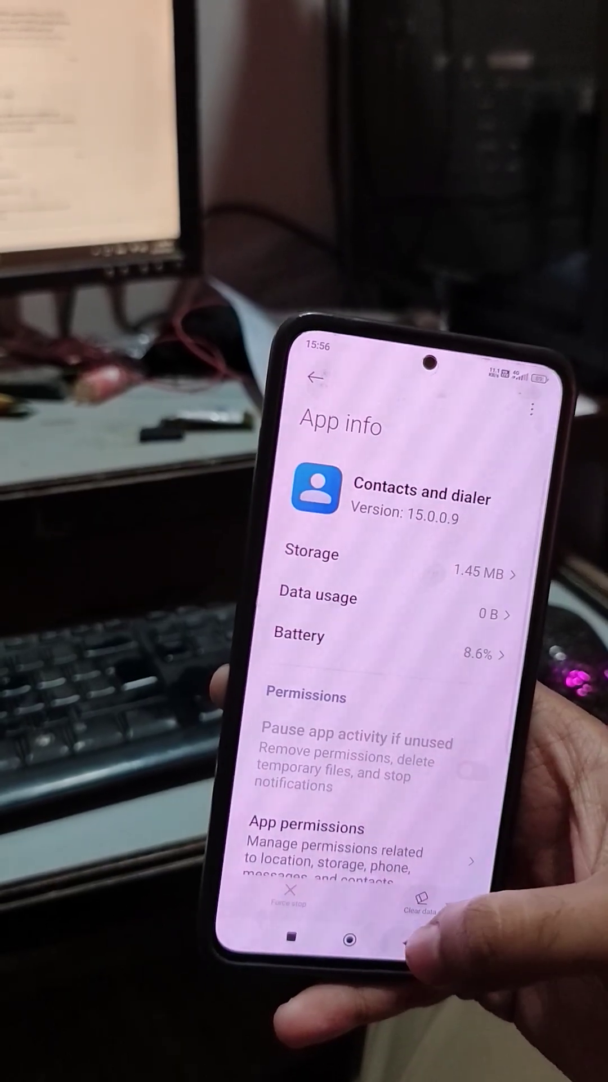
scroll(423, 701, down, 2)
Search the phone's Settings for 'default' and return to the search results.
click(358, 785)
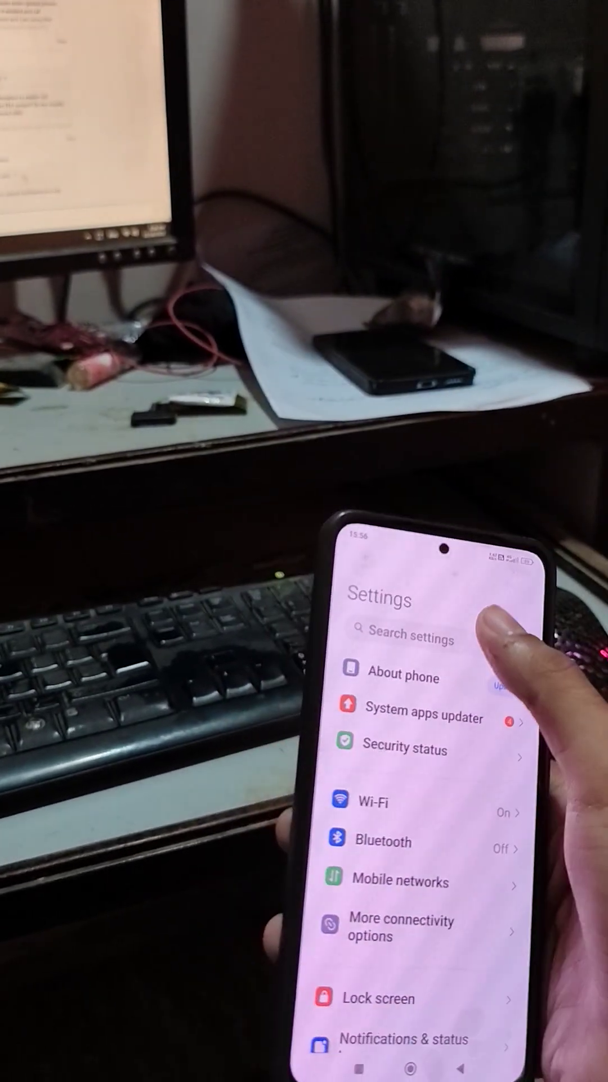
click(355, 580)
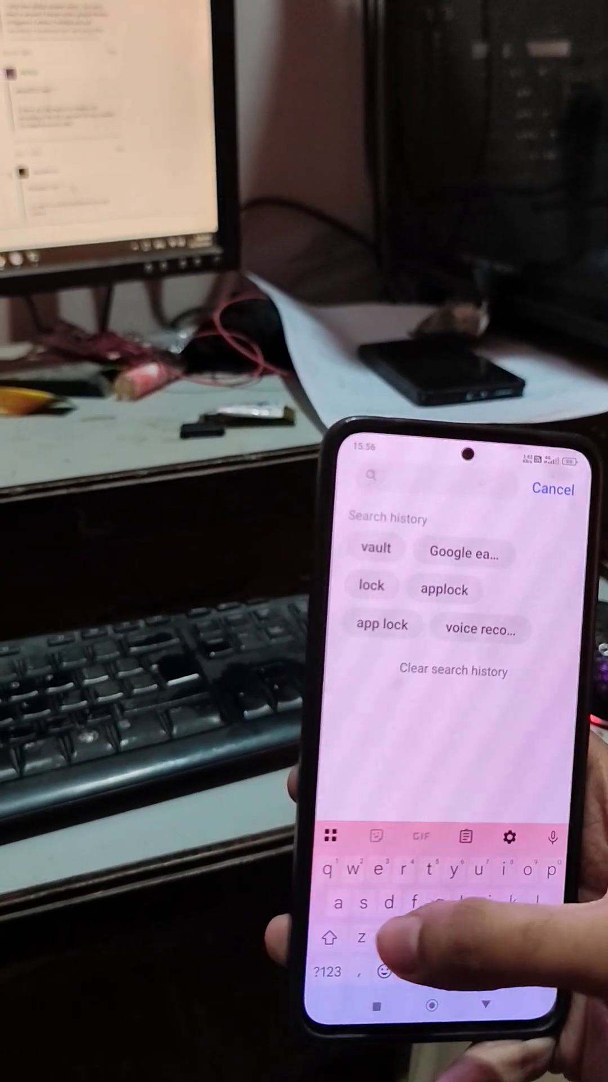
text(defau)
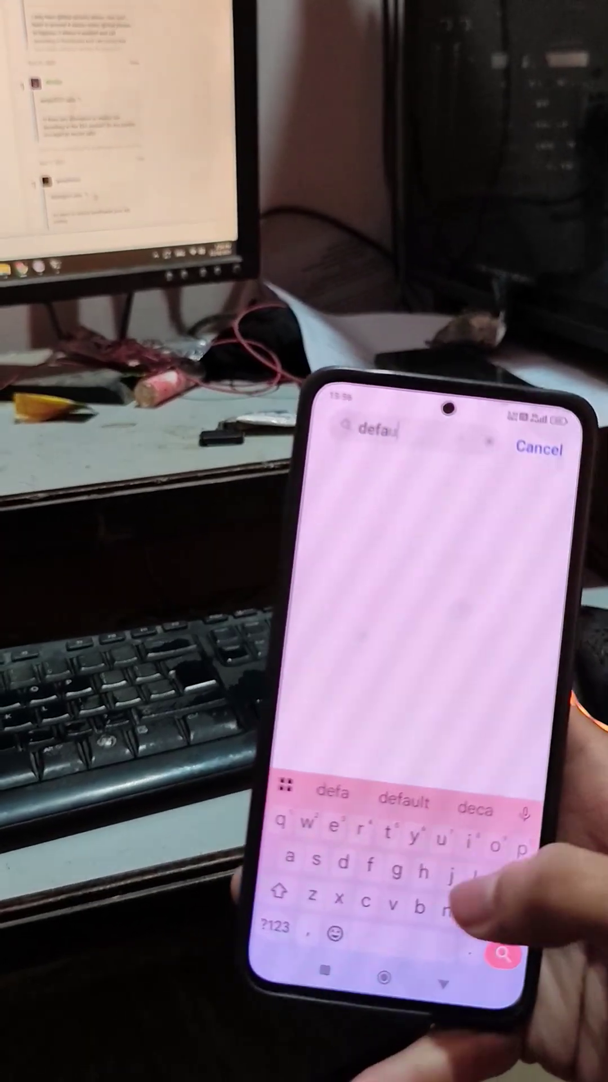
text(lt)
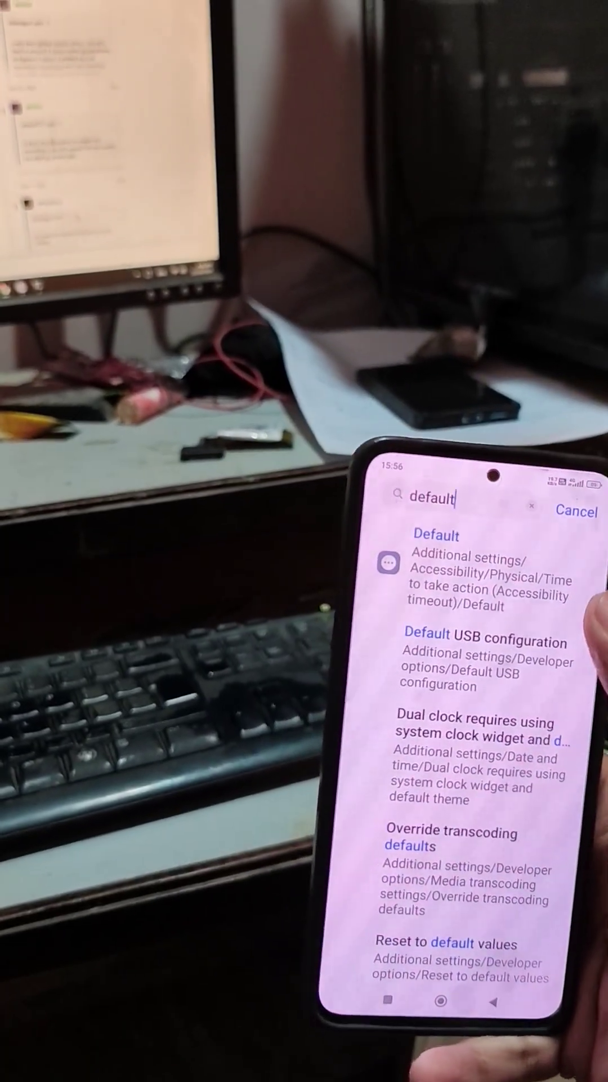
click(507, 583)
key(Escape)
scroll(422, 804, down, 4)
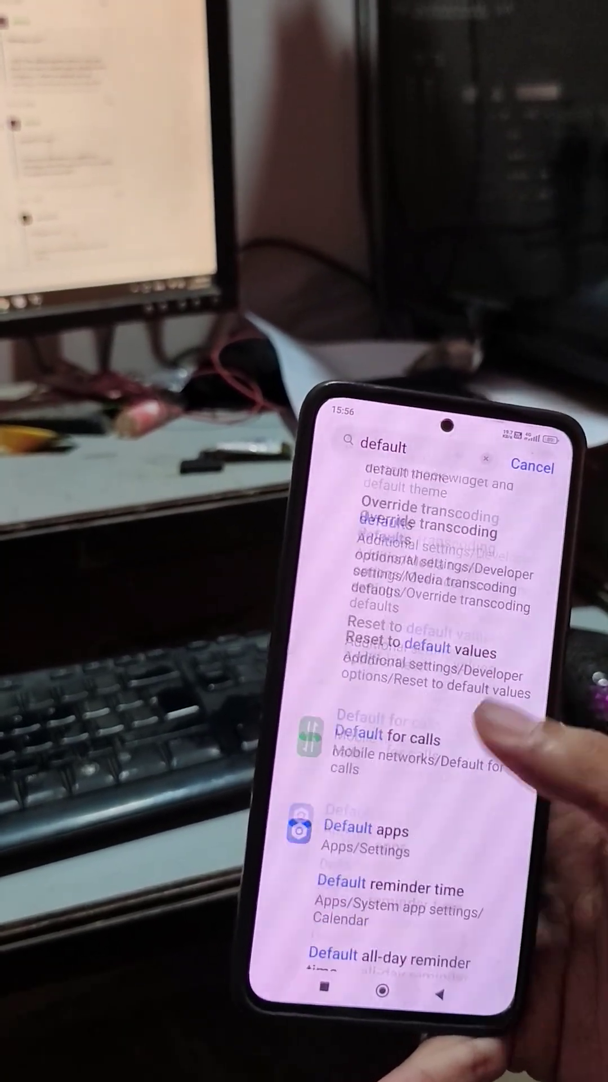
Verify Contacts and dialer is the default Dial app, then leave Settings for the app list.
click(395, 729)
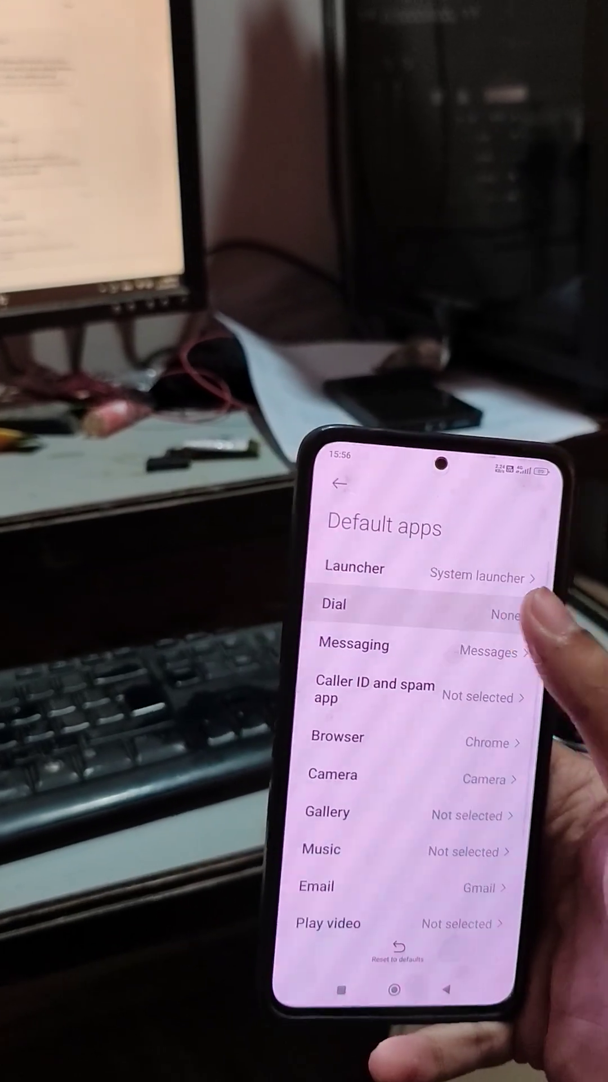
click(423, 613)
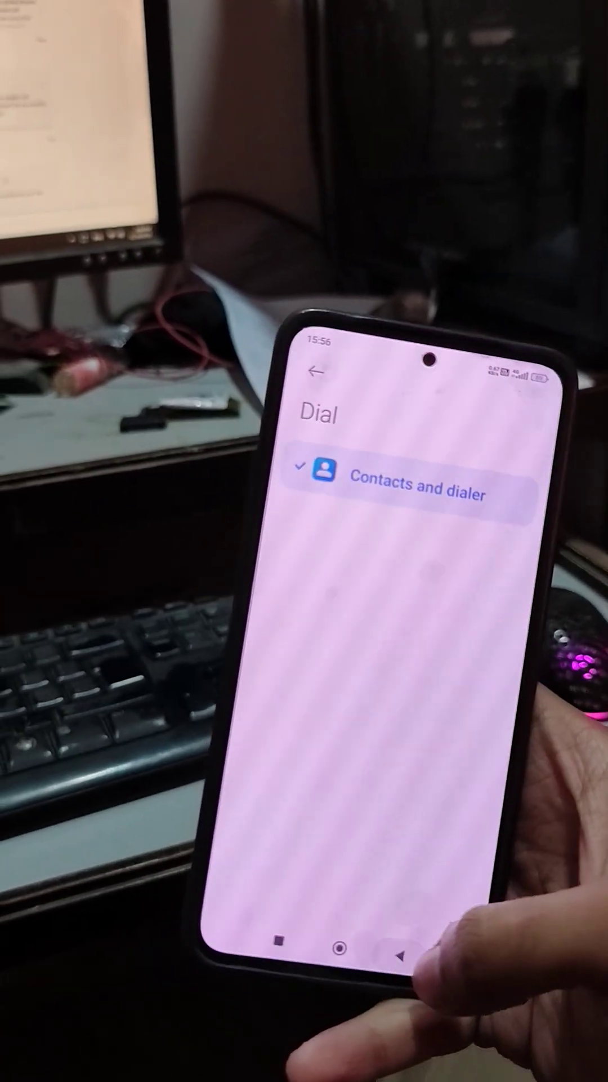
click(401, 955)
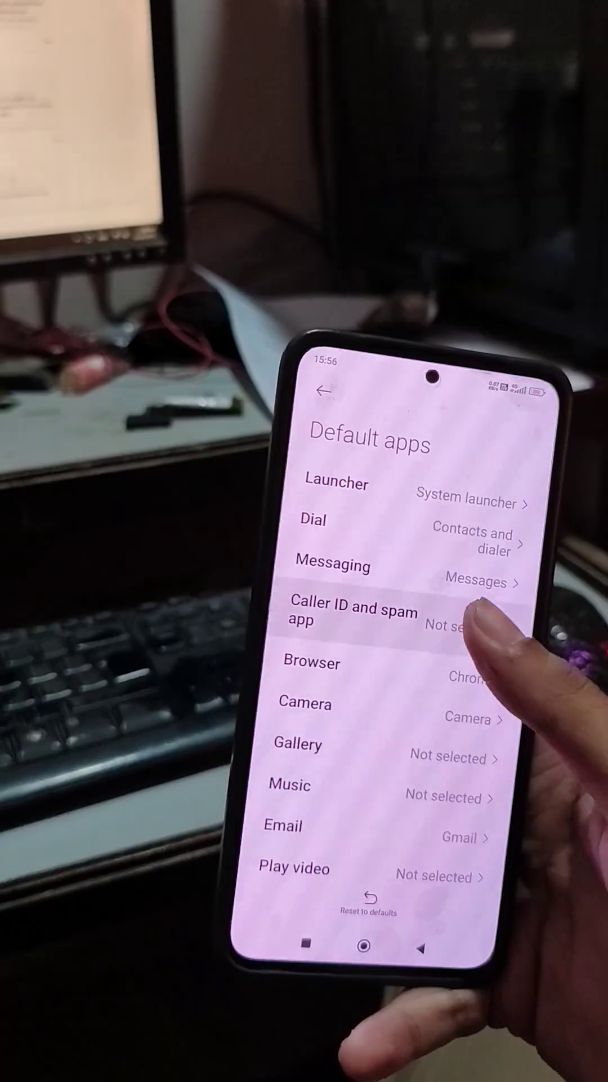
click(428, 947)
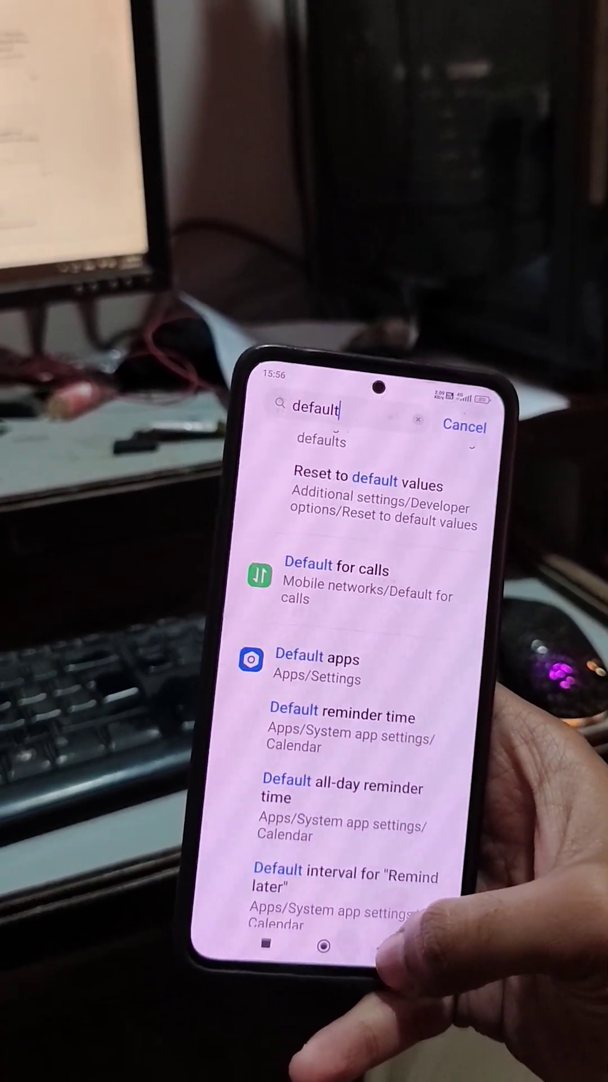
click(397, 945)
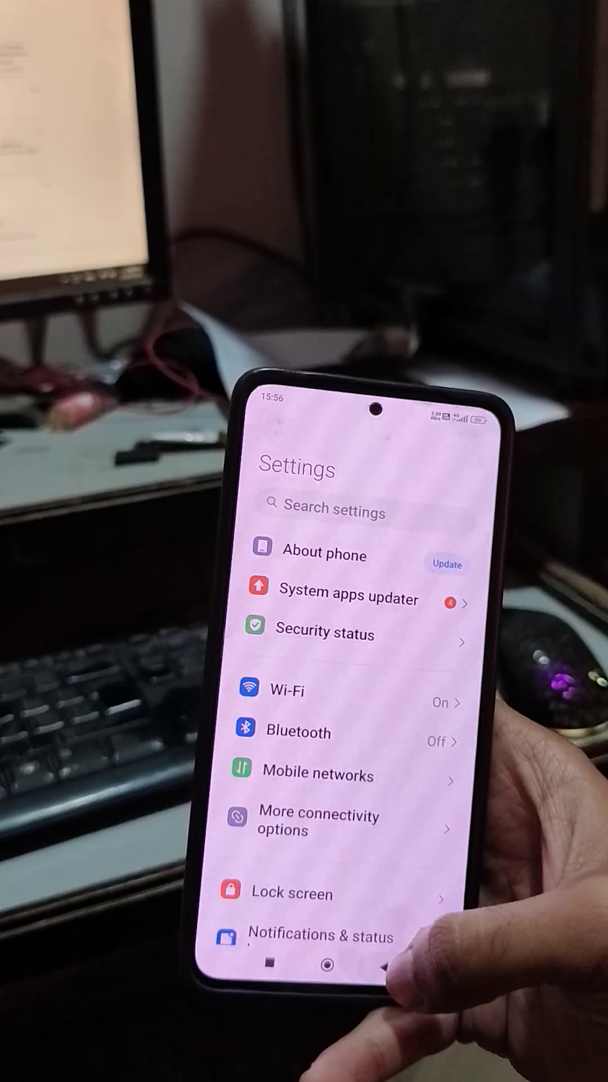
click(390, 963)
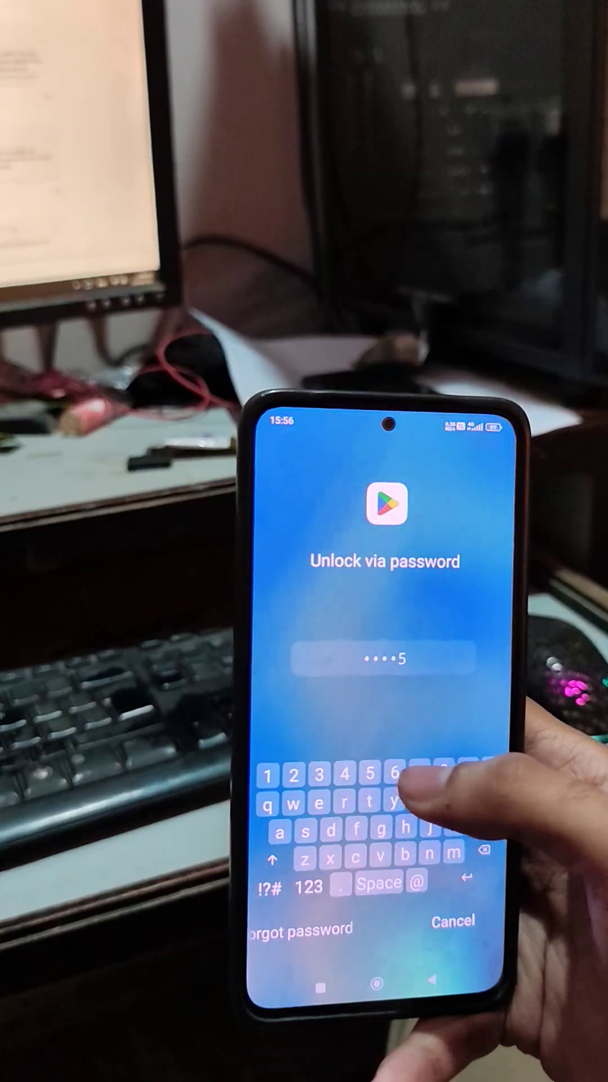
Unlock the Play Store and connect the phone to the NETGEAR_5GEX Wi-Fi network.
key(Return)
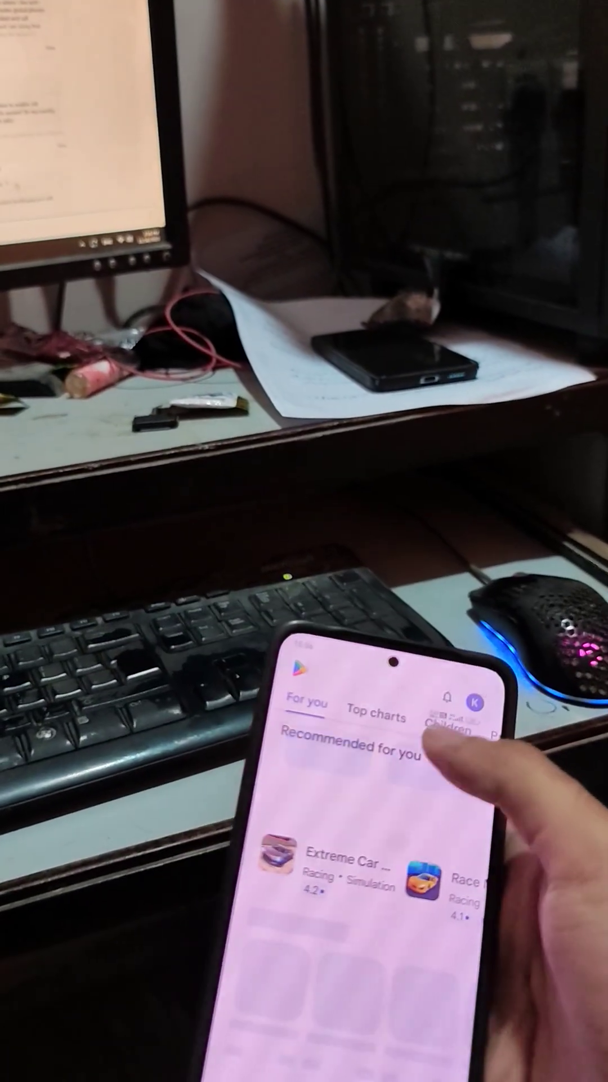
drag(440, 676, 440, 845)
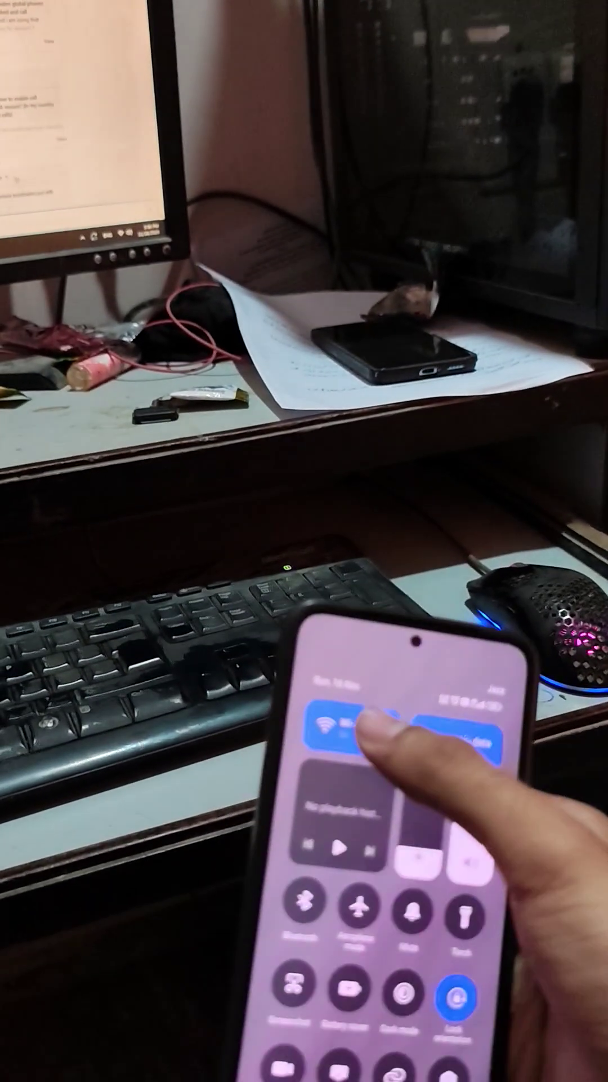
click(406, 710)
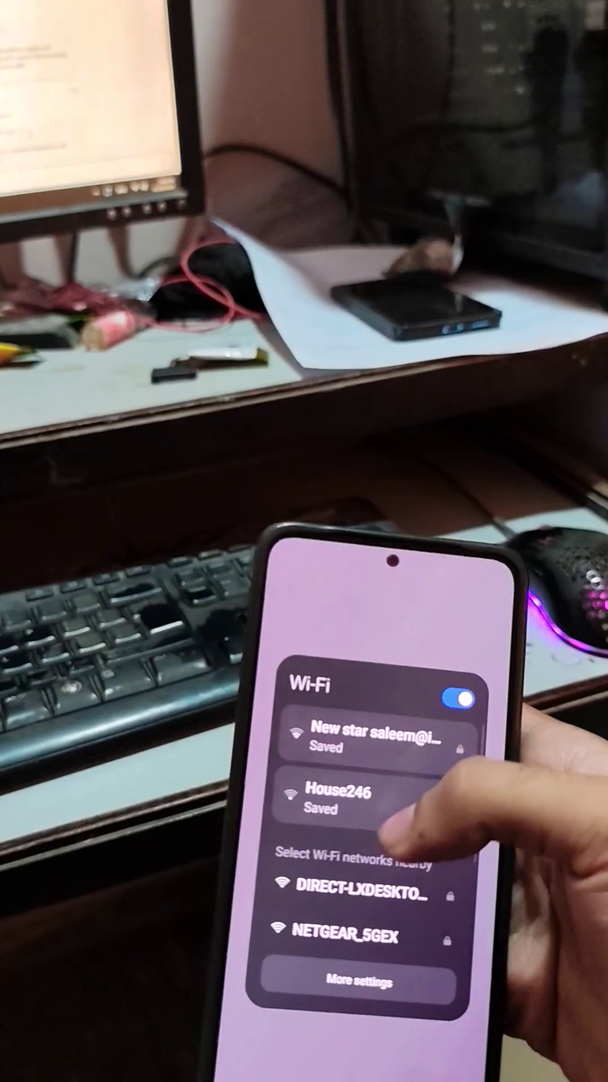
scroll(372, 846, down, 3)
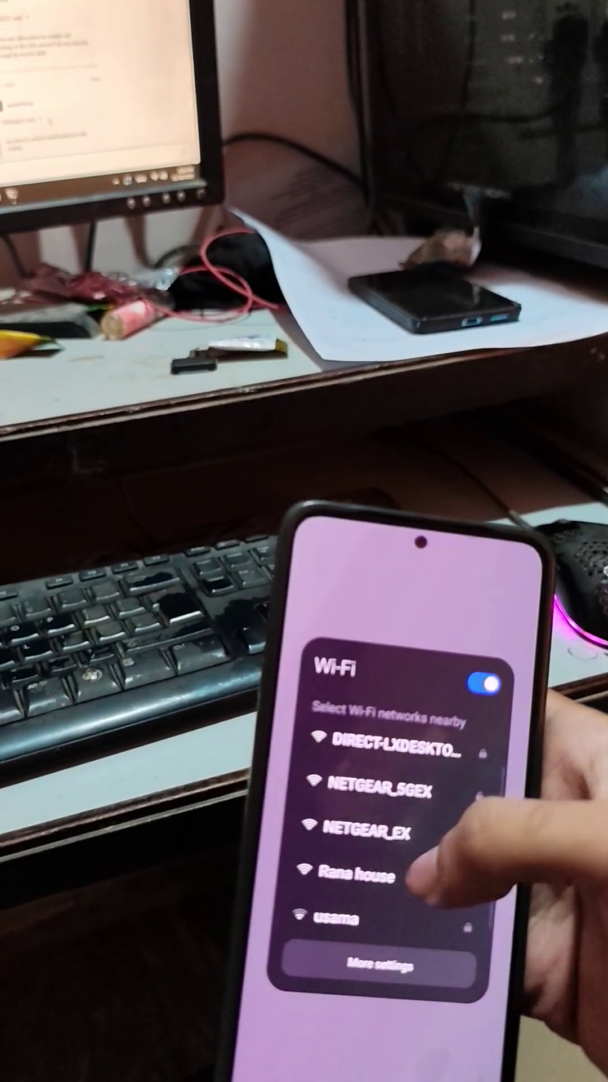
click(355, 782)
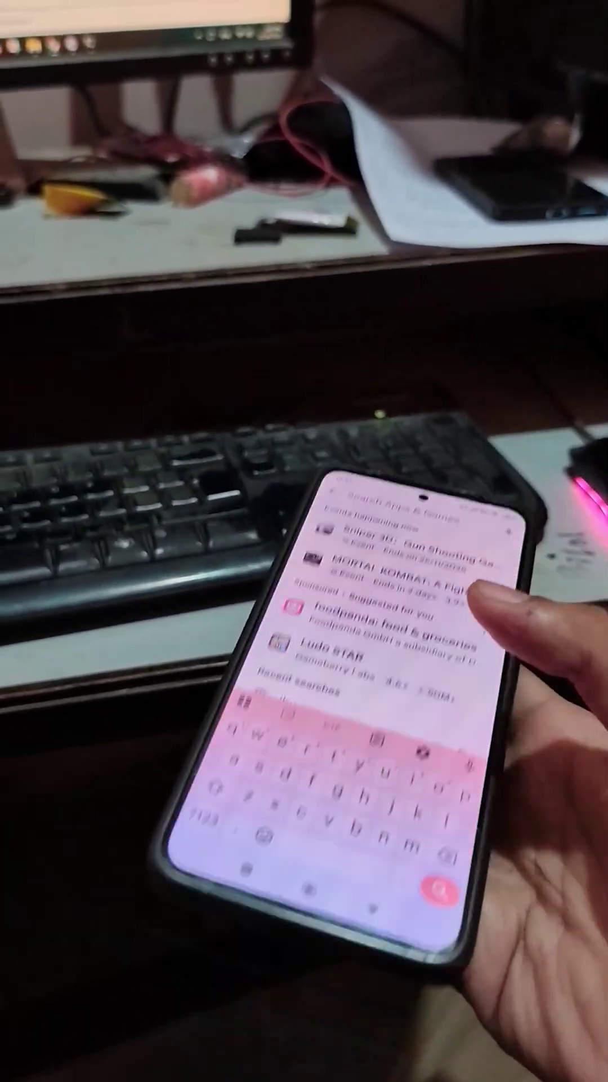
text(gle phone)
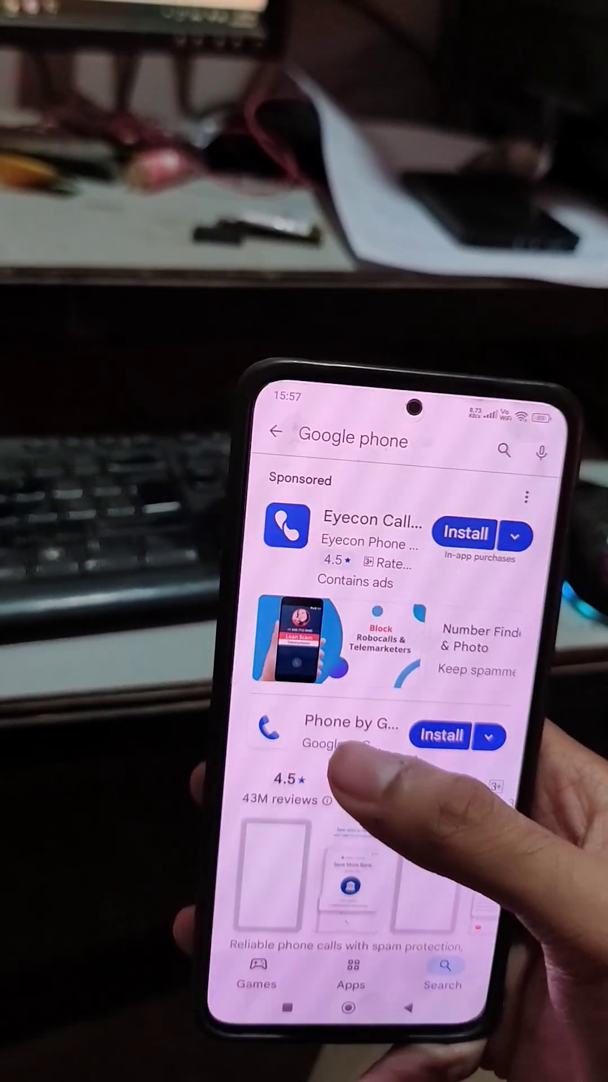
Install Phone by Google from the 'Google phone' results, then return to the home screen.
click(441, 734)
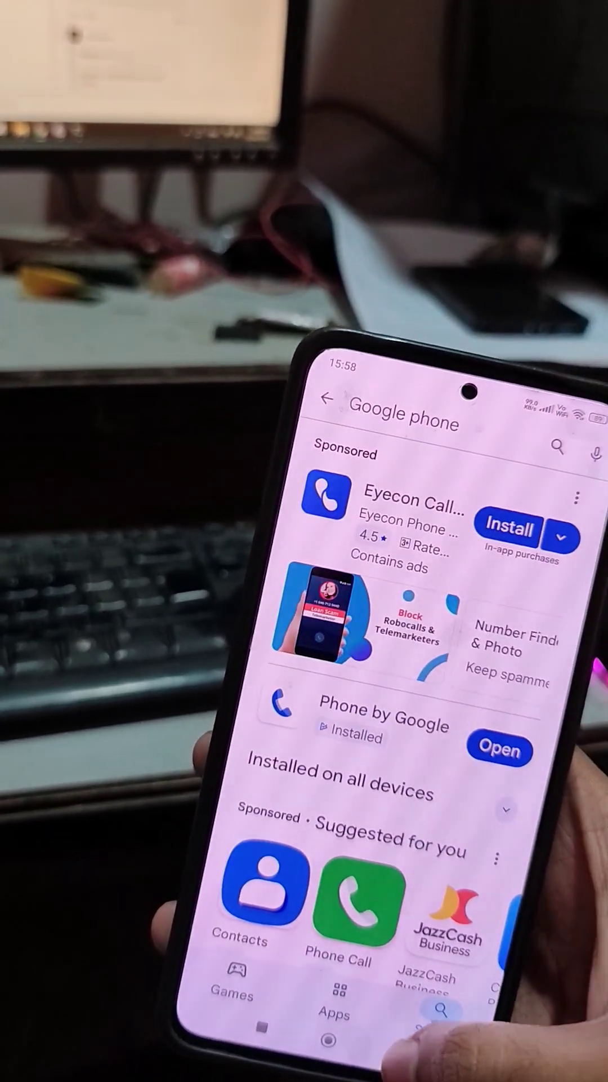
click(419, 1055)
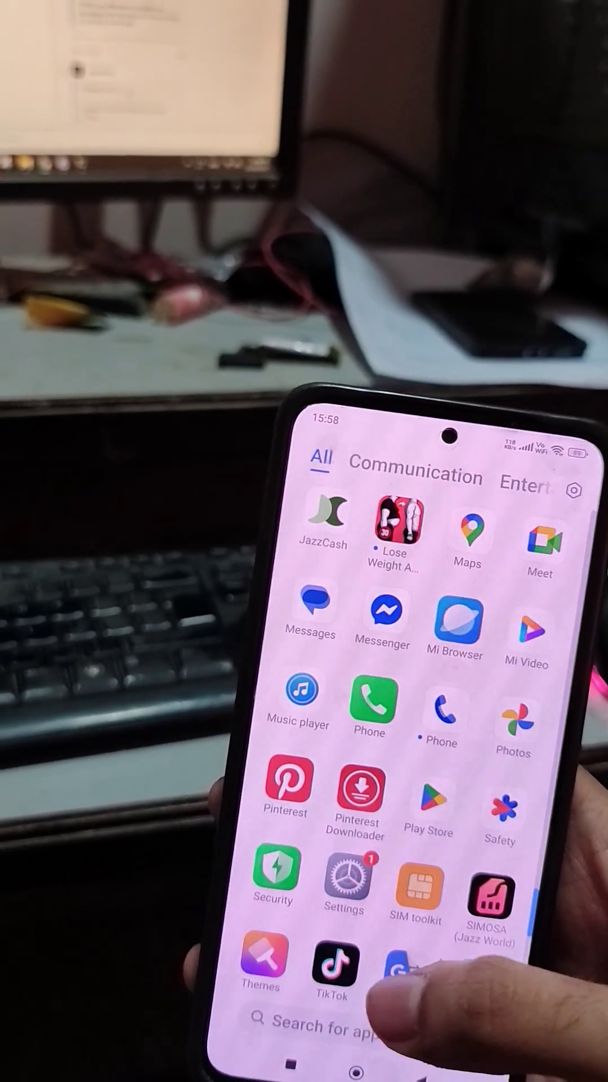
key(Escape)
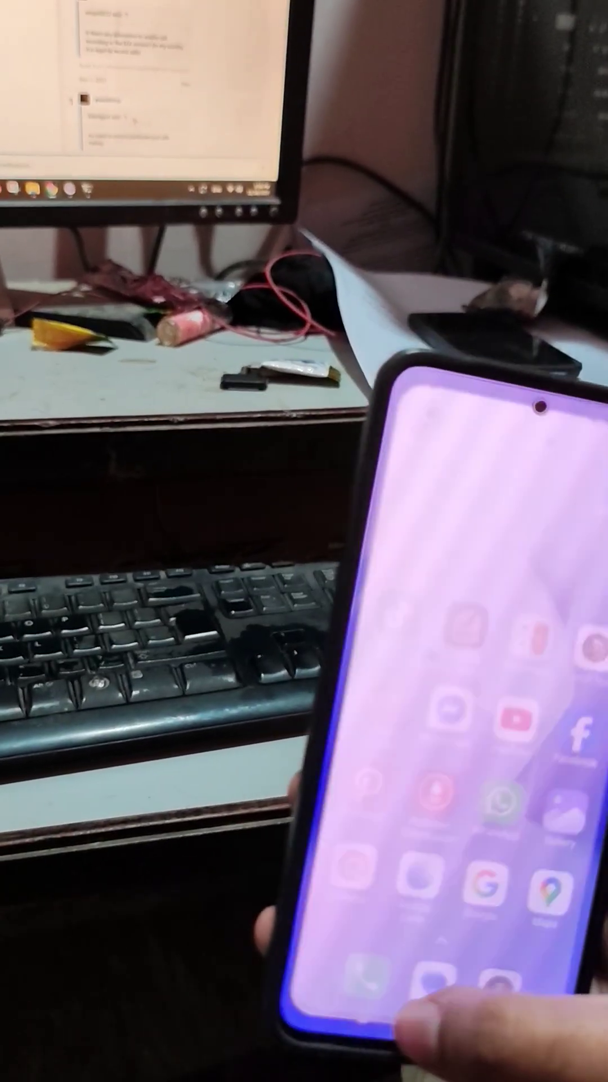
Place a test call to 386852, then enable automatic call recording in the dialer's call settings.
click(368, 976)
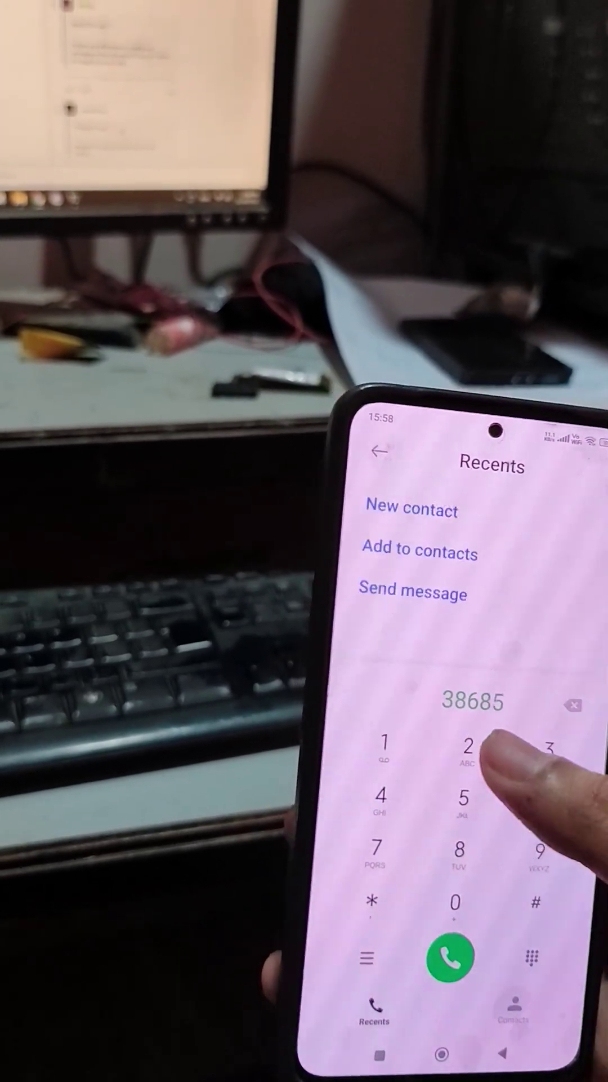
click(423, 948)
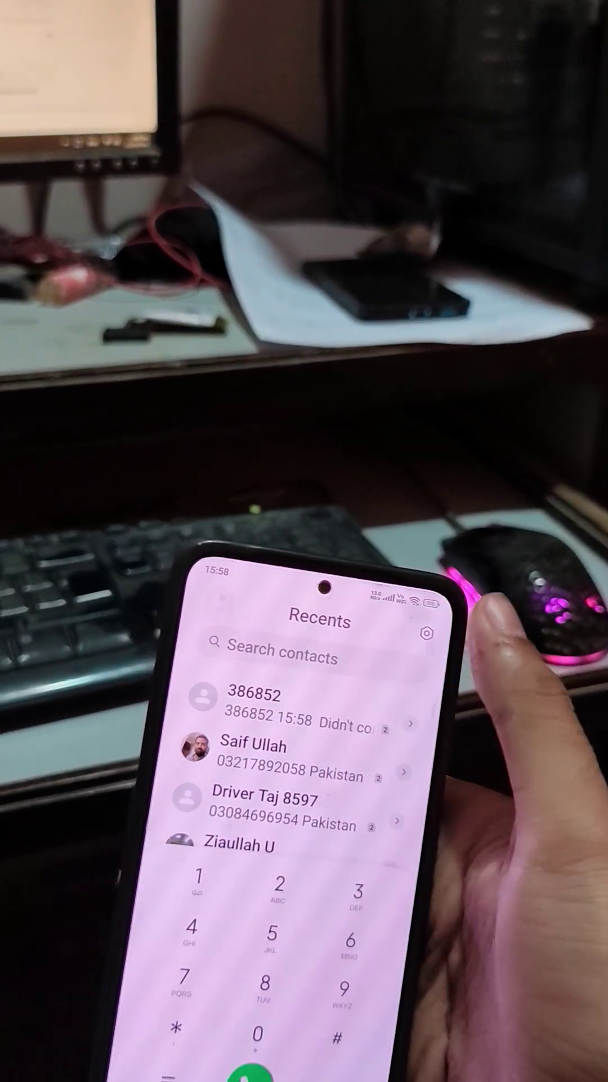
click(426, 632)
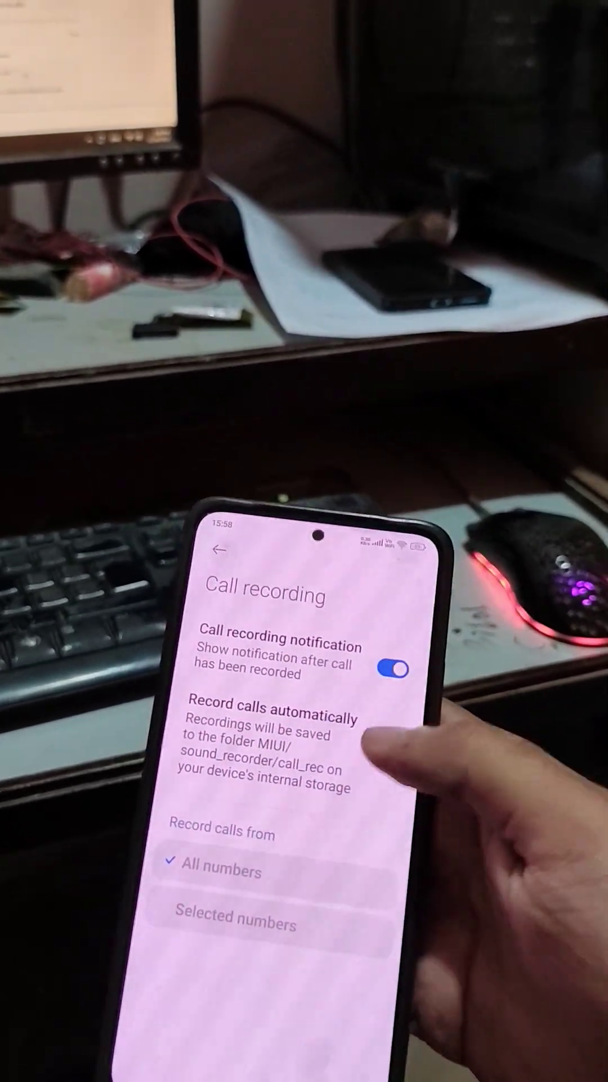
click(474, 786)
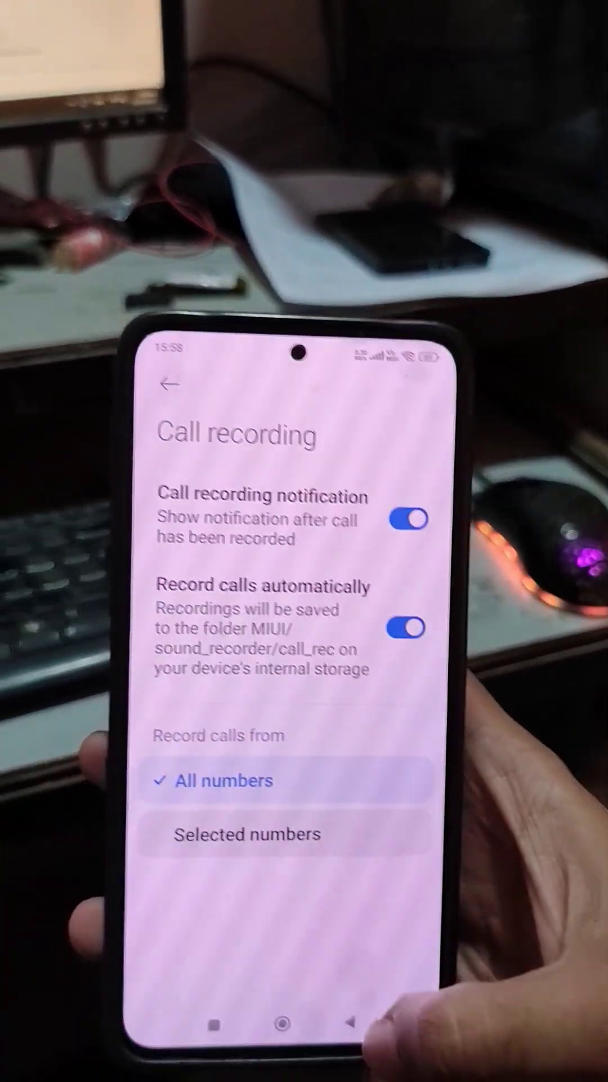
click(395, 1028)
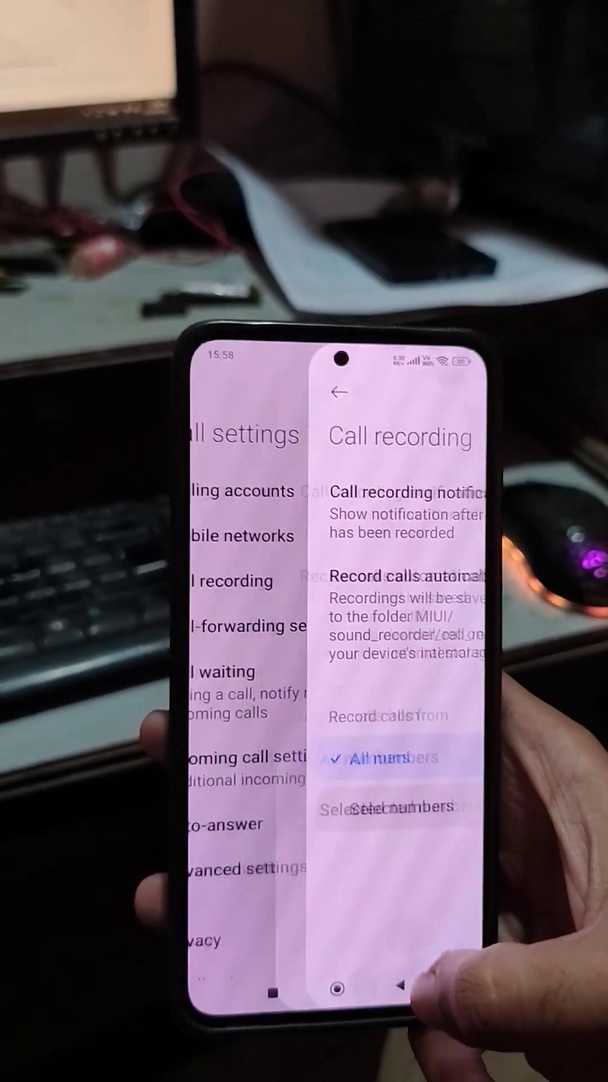
scroll(371, 761, down, 2)
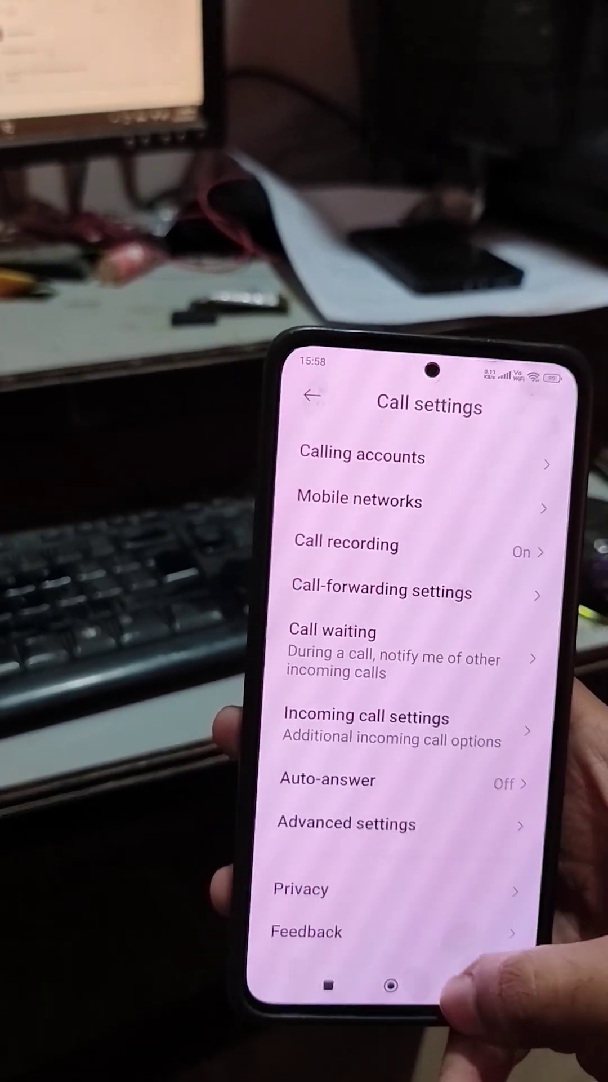
From the home screen, open Settings and search for 'default' again.
click(393, 978)
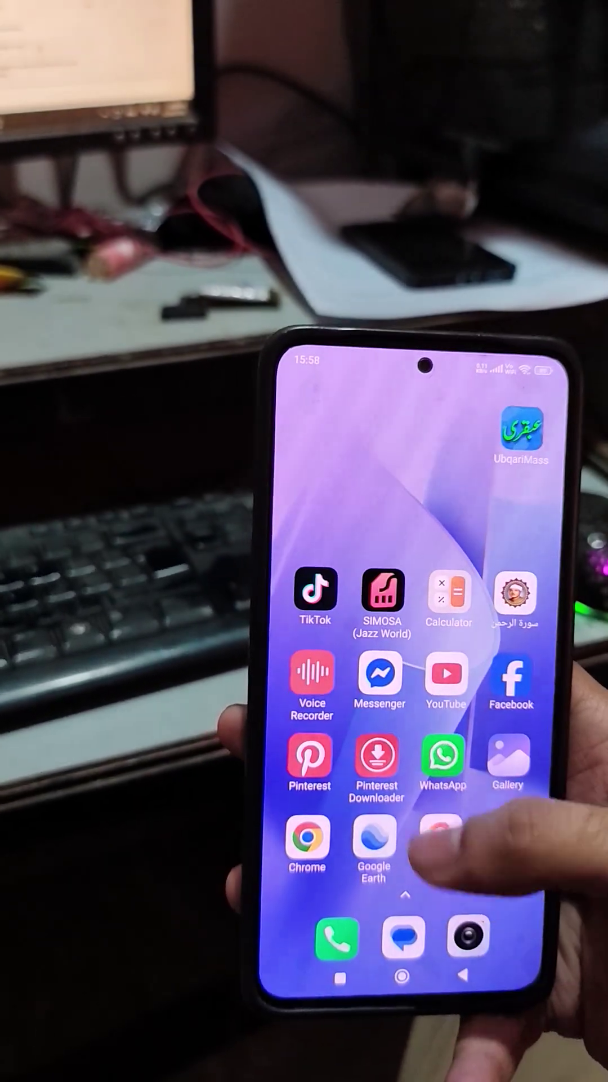
drag(423, 887, 422, 592)
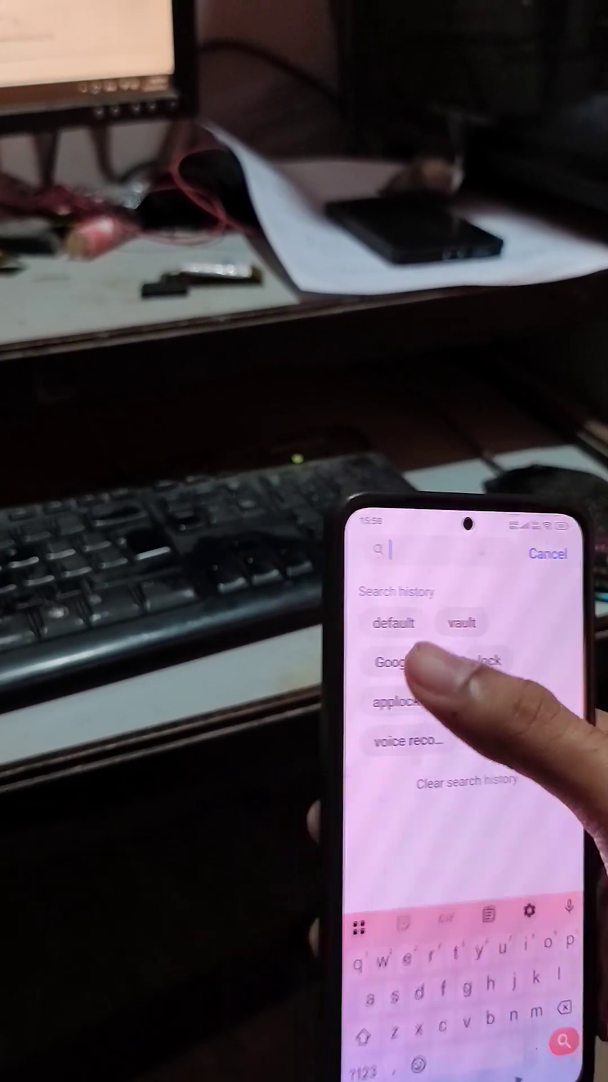
click(391, 633)
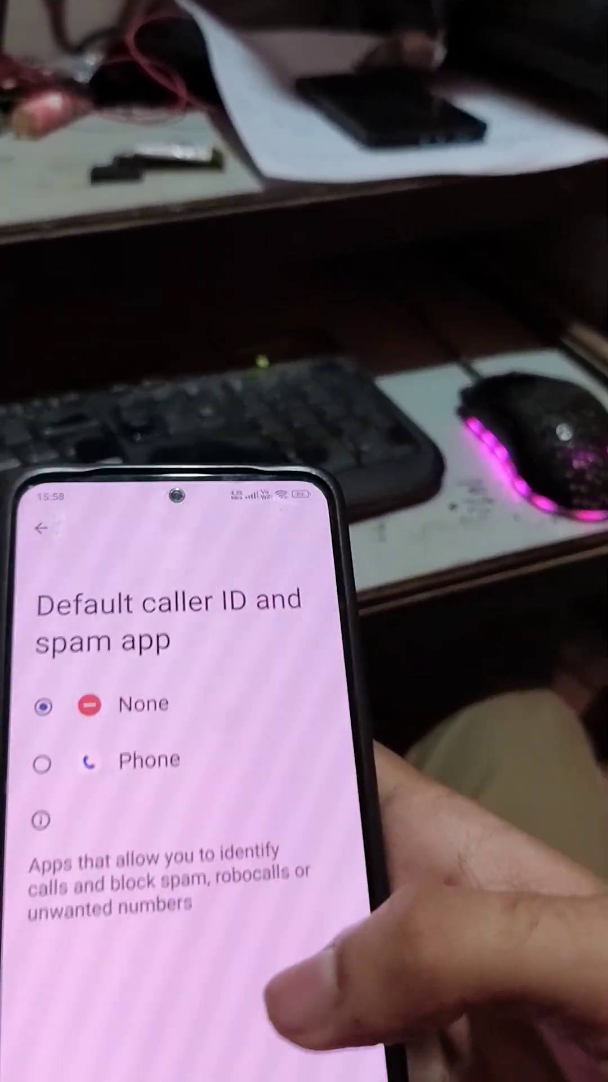
Check the Dial app default stays Contacts and dialer, then return to the 'default' search results.
key(Escape)
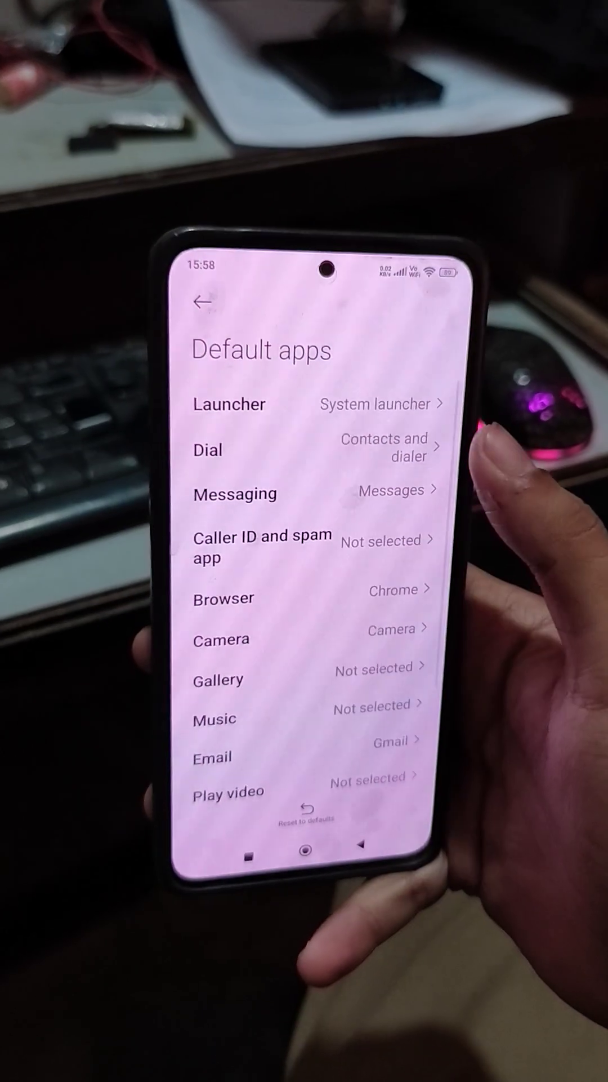
click(287, 424)
click(217, 250)
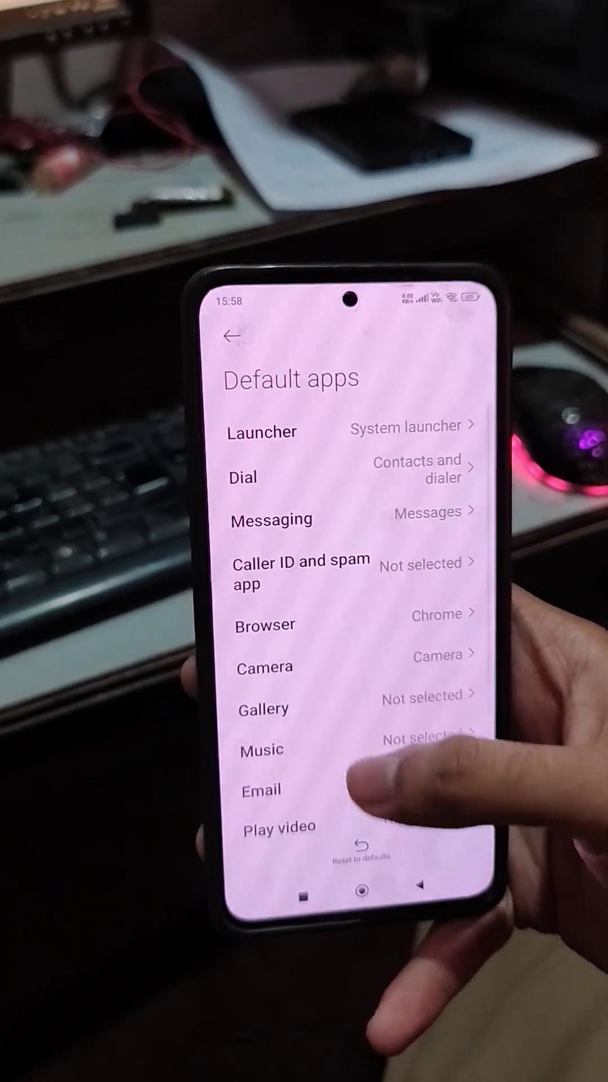
scroll(338, 591, down, 3)
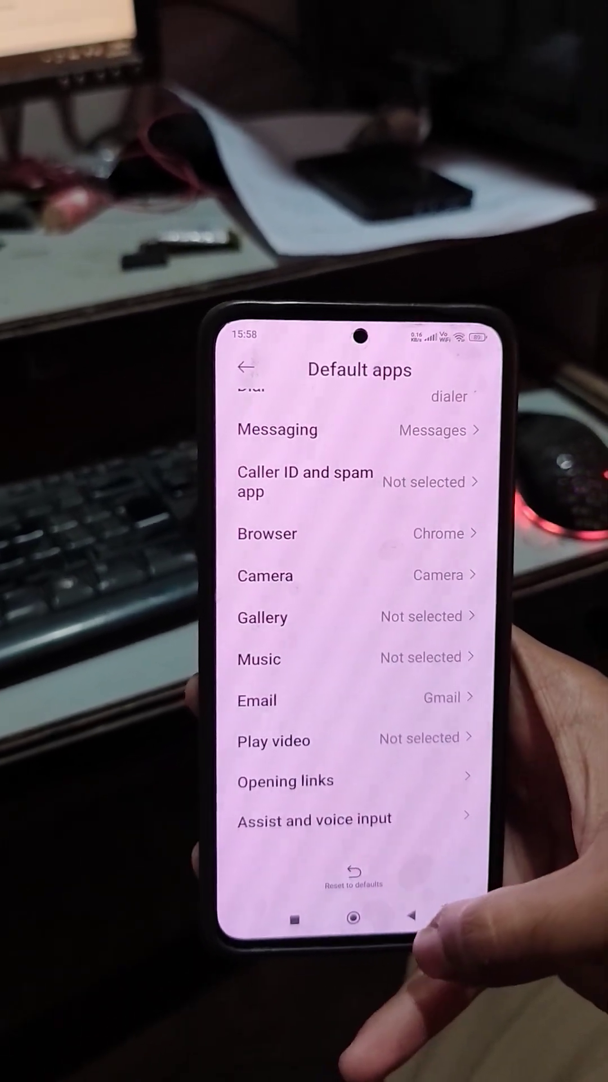
click(385, 932)
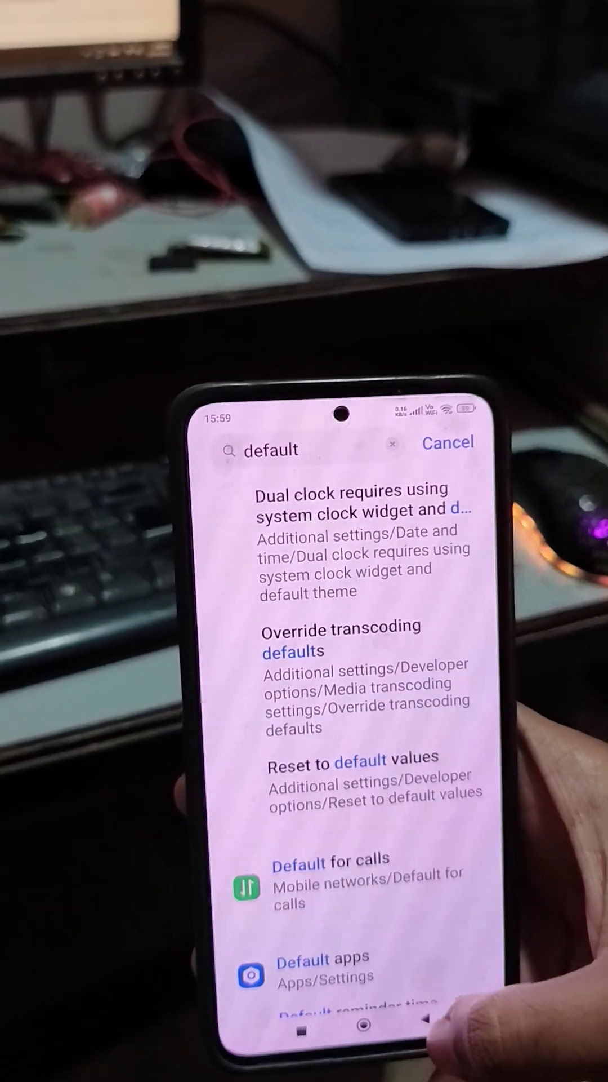